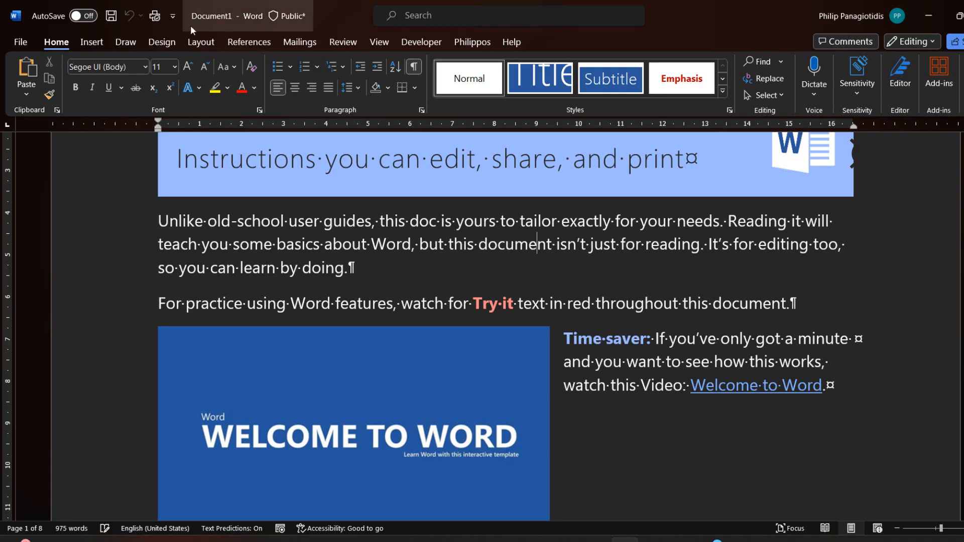
Look through the ribbon's command sets in the Word document, from Insert and Draw through View, Developer and Help
left_click(93, 43)
left_click(126, 44)
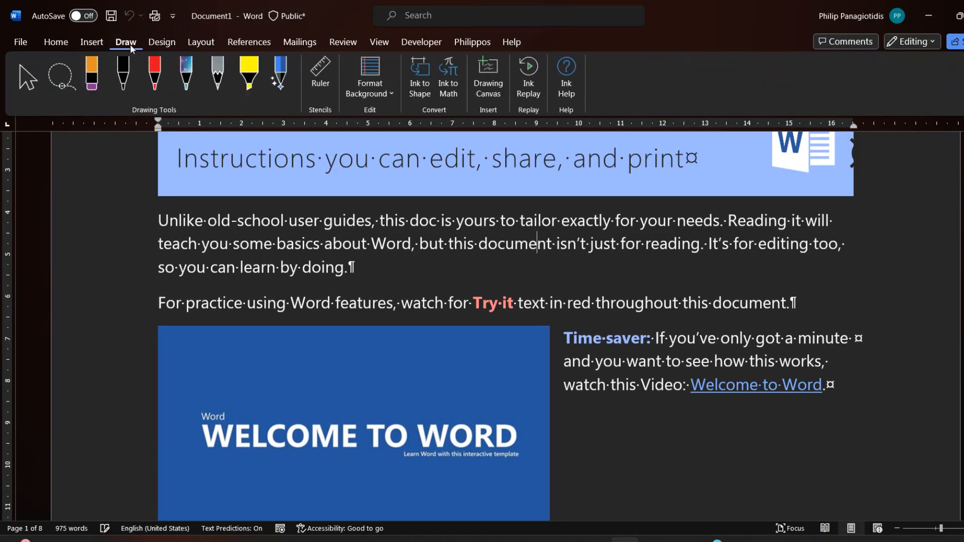
left_click(167, 44)
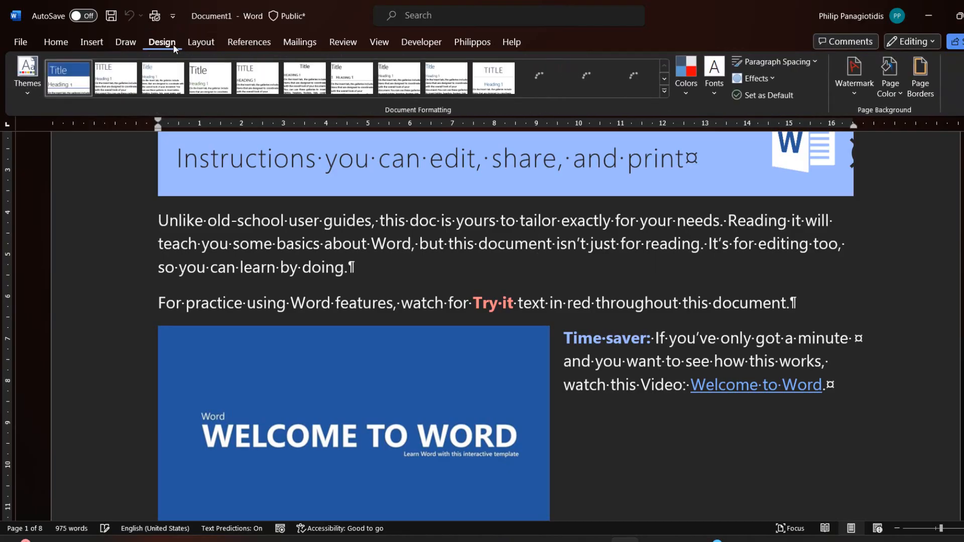
left_click(186, 44)
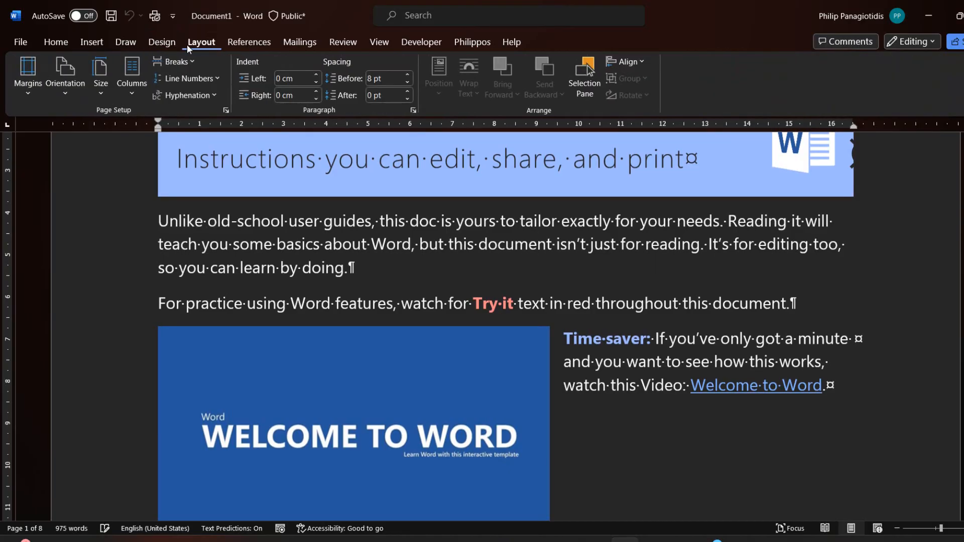
left_click(232, 43)
left_click(302, 45)
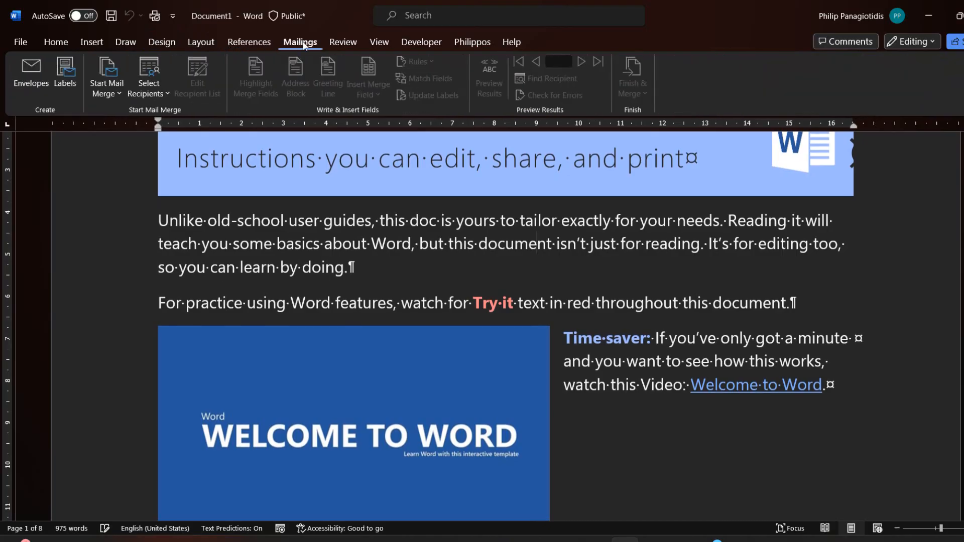
left_click(341, 42)
left_click(377, 41)
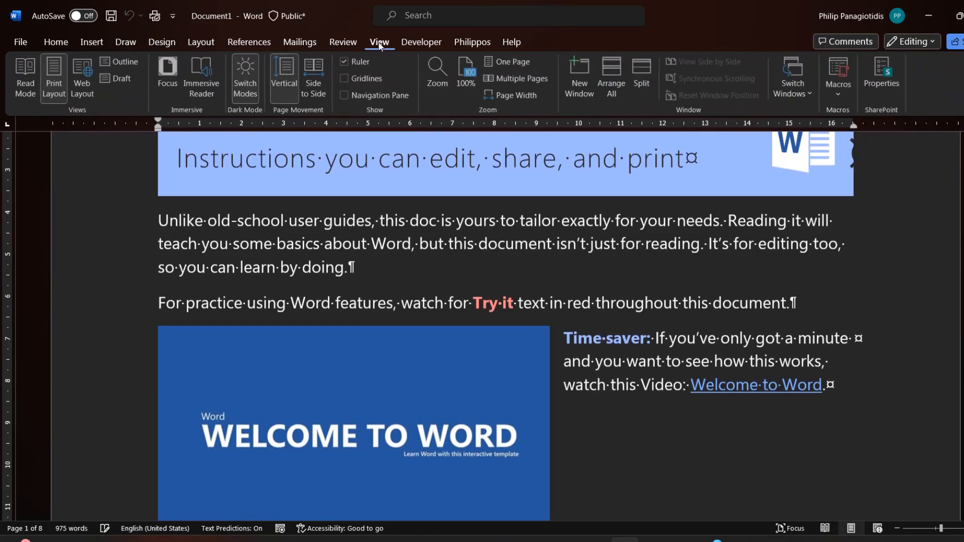
left_click(423, 41)
left_click(466, 41)
left_click(520, 44)
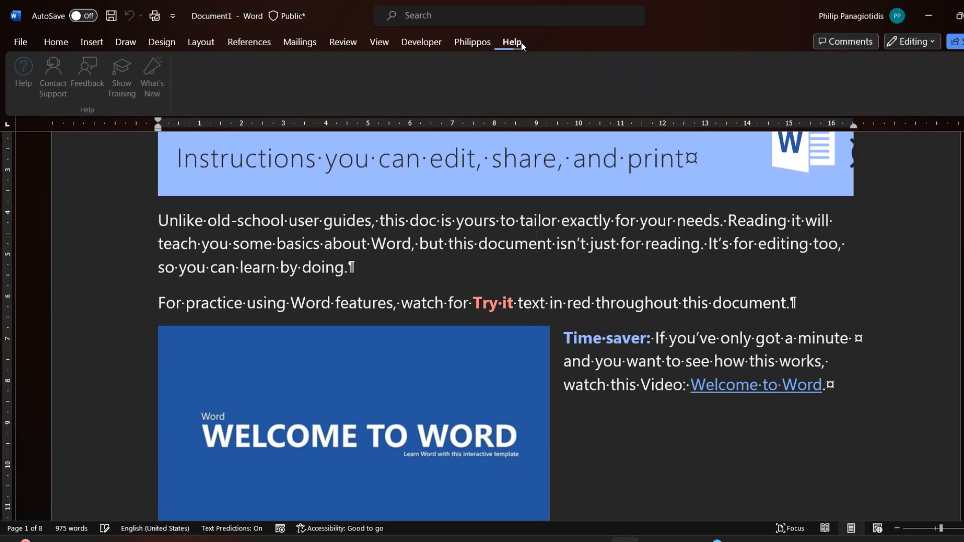
Switch to the Gantt project planner workbook in Excel and look through its ribbon command sets from Home through Automate
left_click(653, 540)
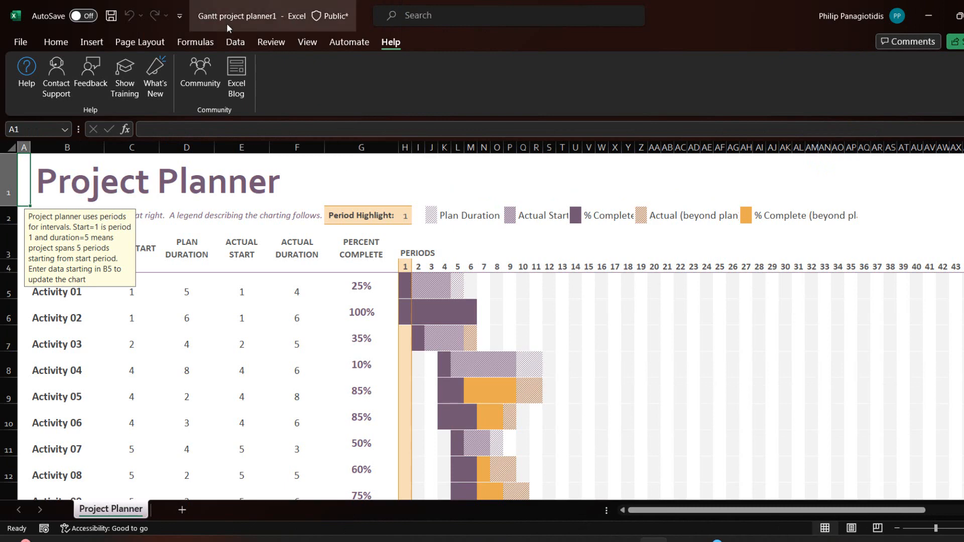
left_click(53, 47)
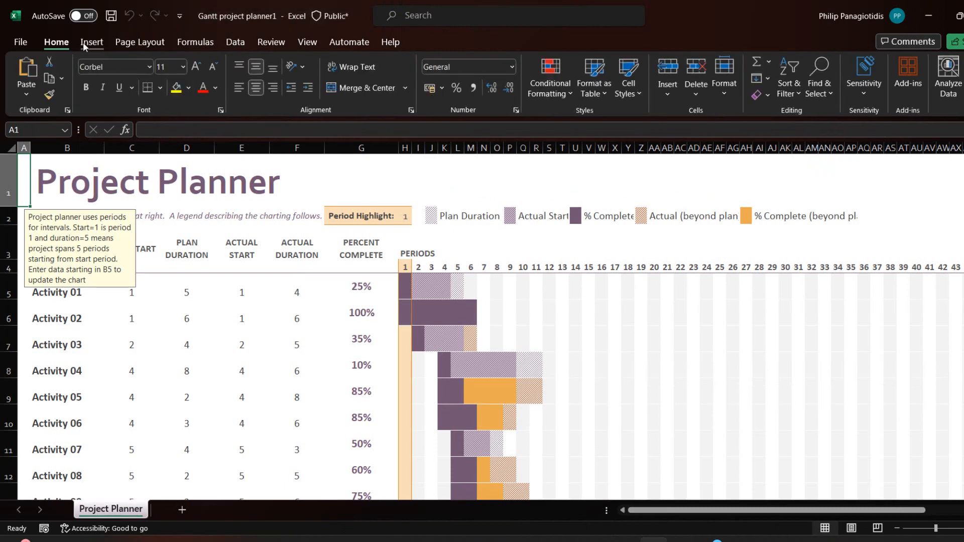
left_click(88, 42)
left_click(136, 42)
left_click(191, 43)
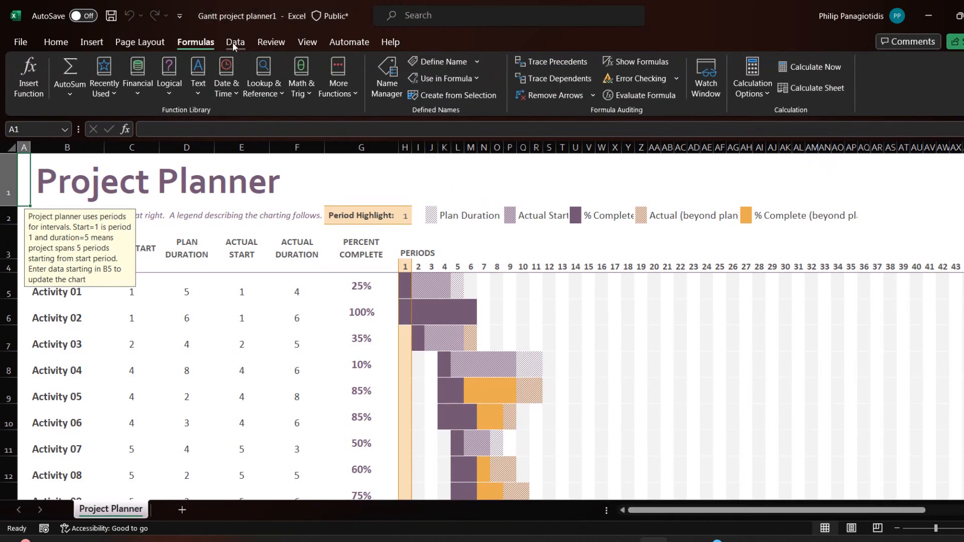
left_click(234, 43)
left_click(271, 42)
left_click(308, 43)
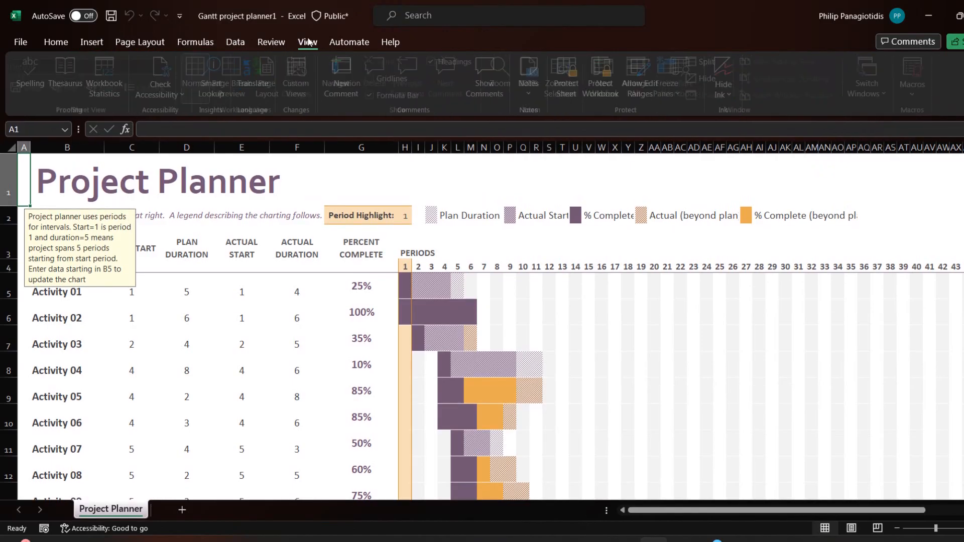
left_click(348, 42)
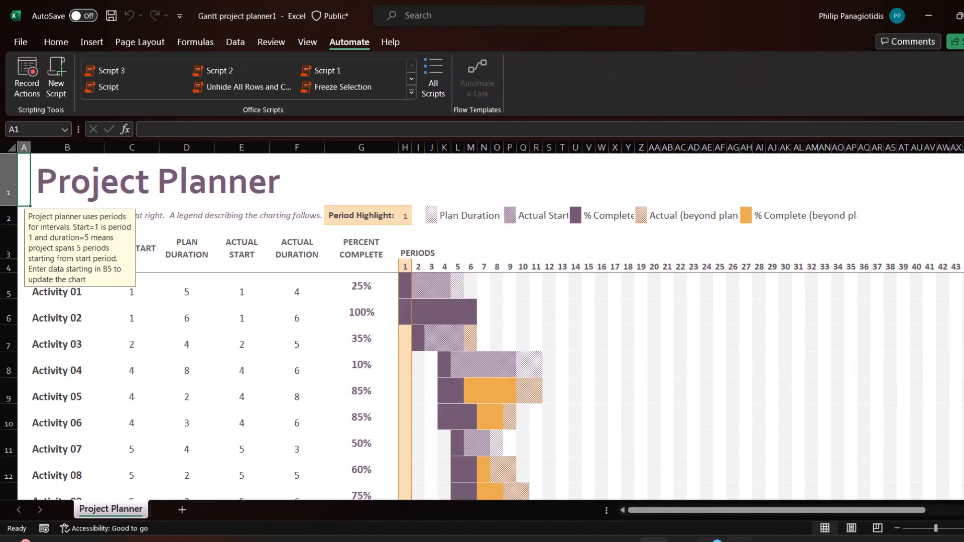
Switch to the Tech presentation in PowerPoint and look through its ribbon command sets from Home through Developer
left_click(683, 540)
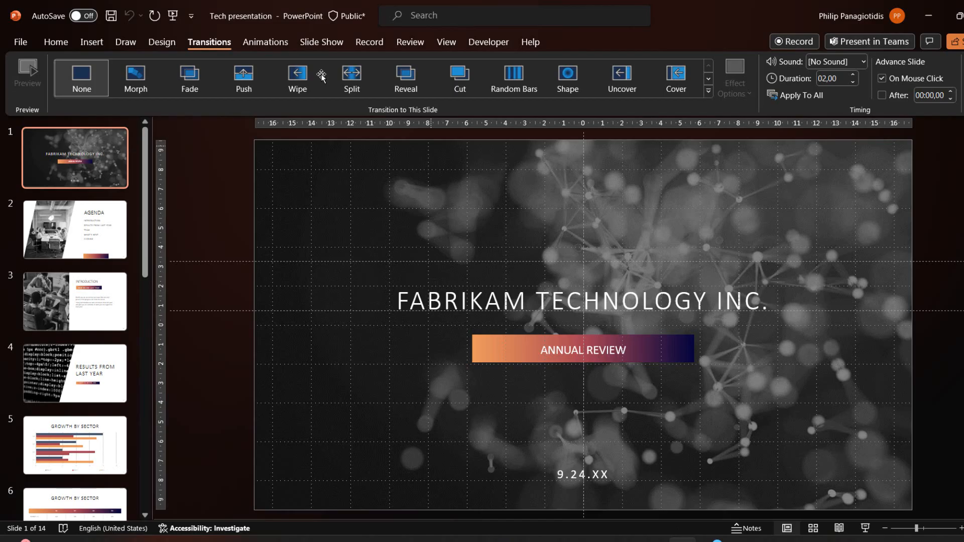
left_click(56, 43)
left_click(92, 44)
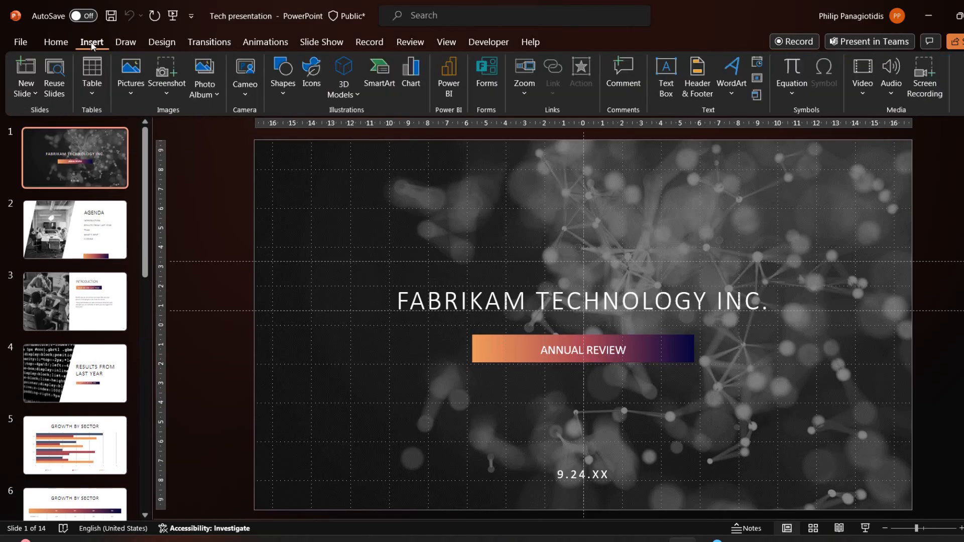
left_click(126, 42)
left_click(161, 42)
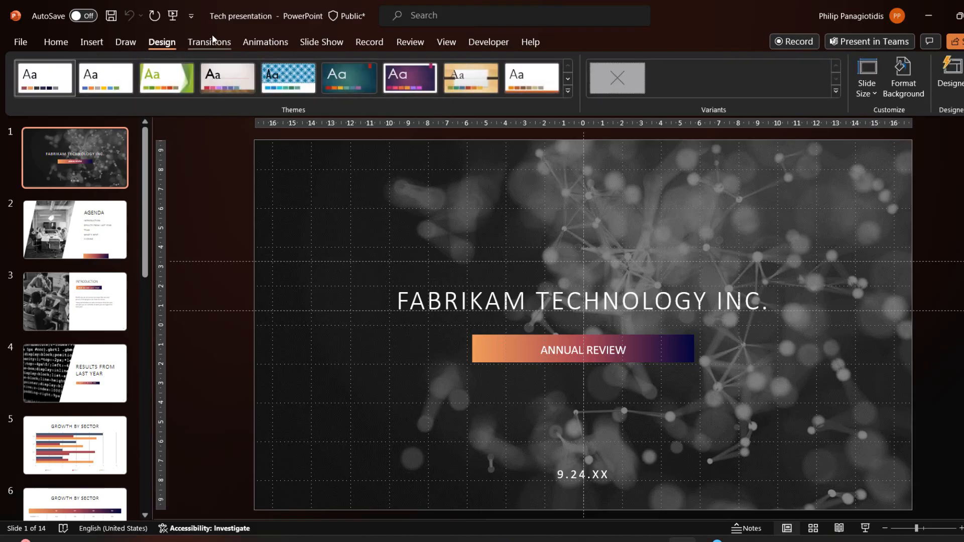
left_click(209, 41)
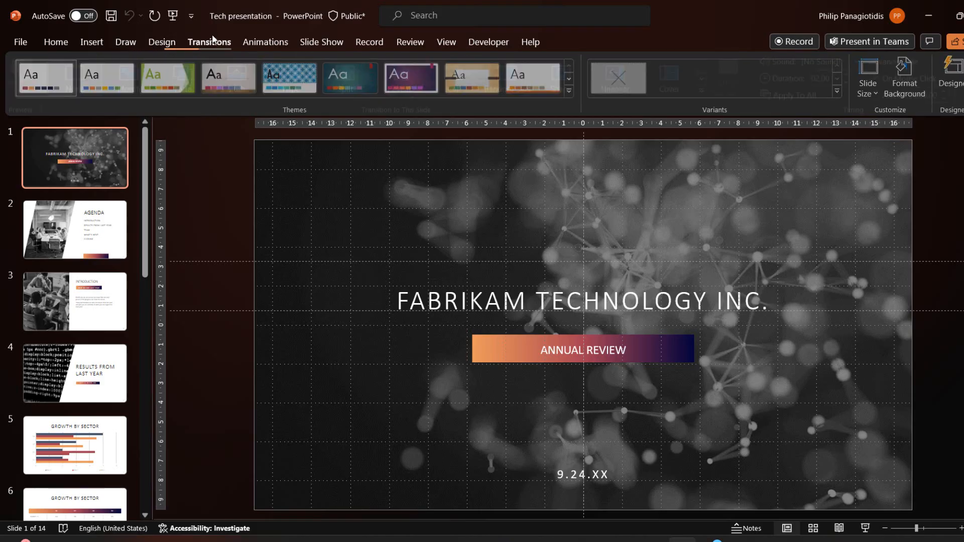
left_click(260, 42)
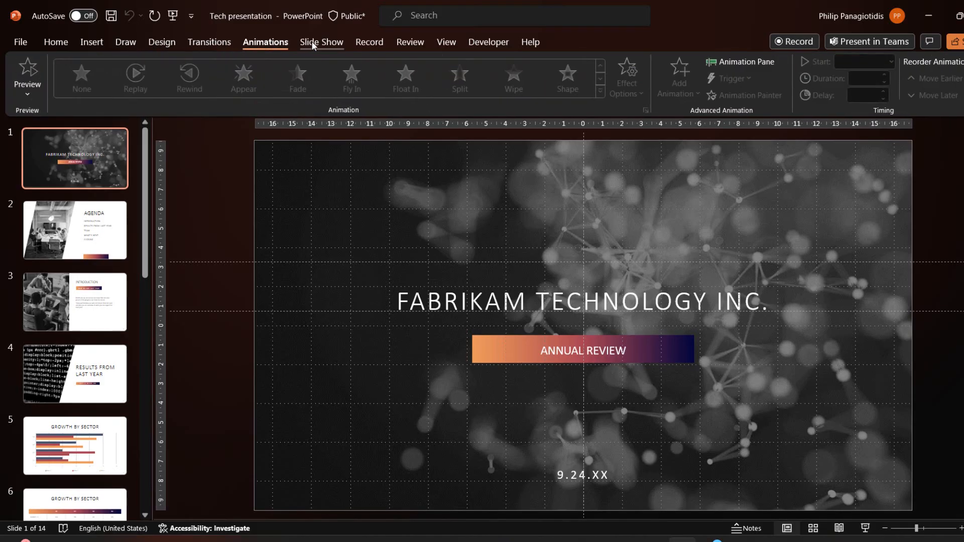
left_click(315, 44)
left_click(367, 43)
left_click(416, 43)
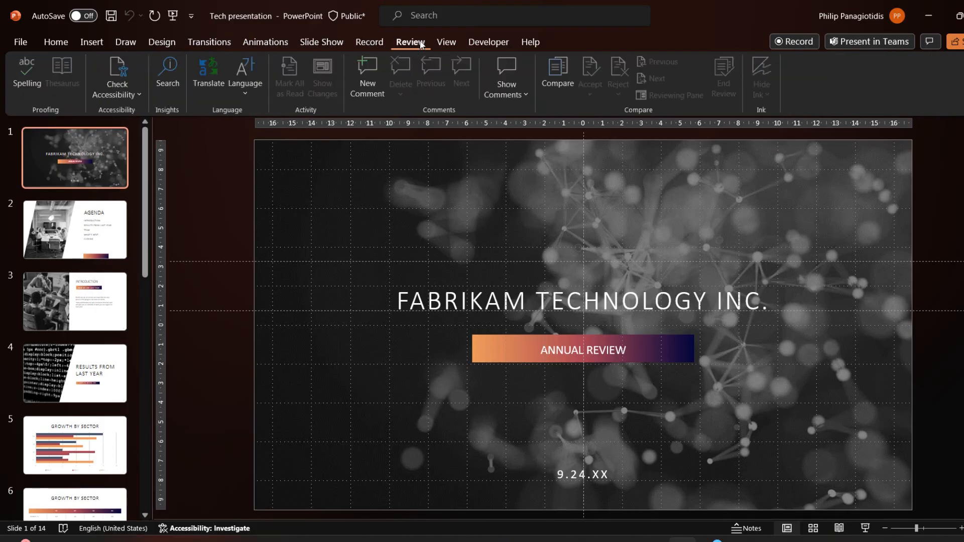
left_click(445, 45)
left_click(488, 42)
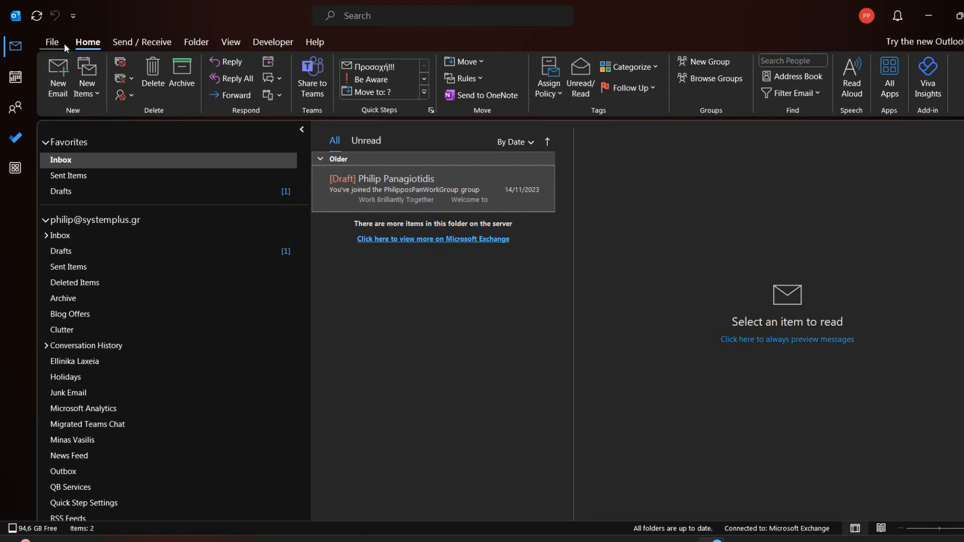
Look through Outlook's ribbon command sets for Send / Receive, Folder, View and Developer
left_click(142, 42)
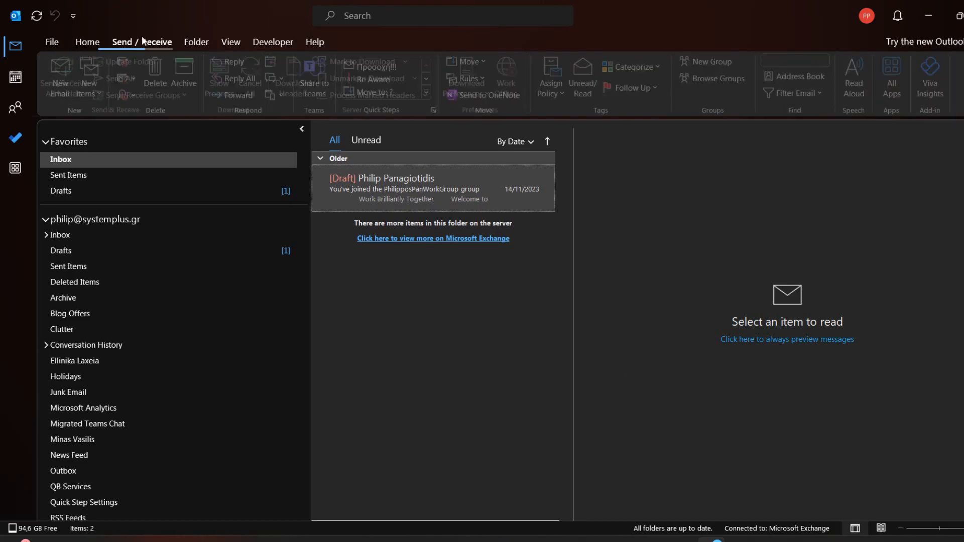
left_click(196, 42)
left_click(230, 43)
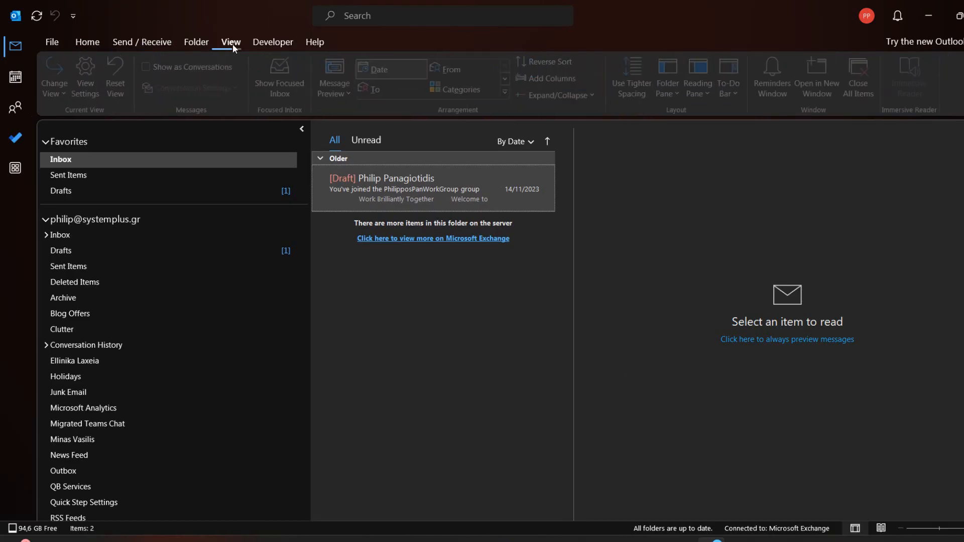
left_click(286, 43)
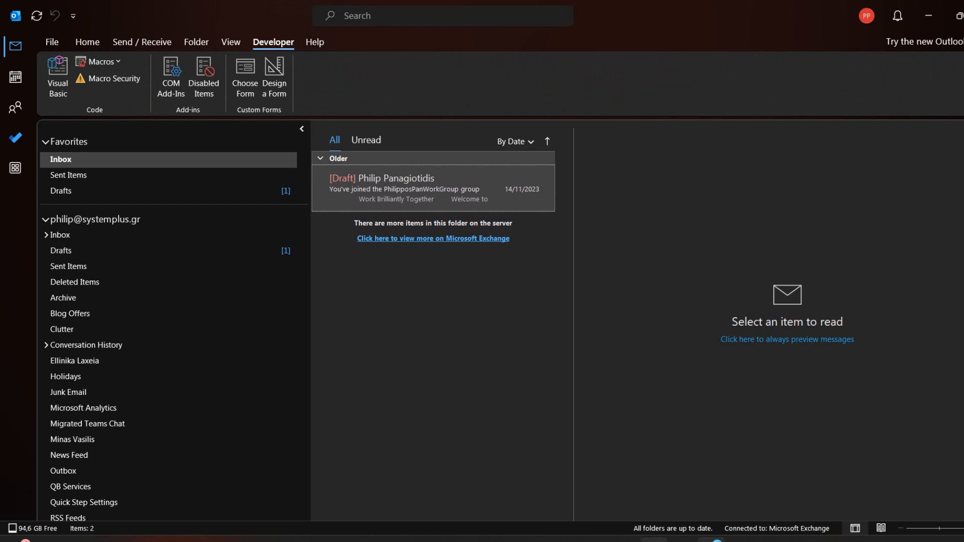
Switch to the Word document and open the Customize Ribbon settings in Word Options
left_click(625, 539)
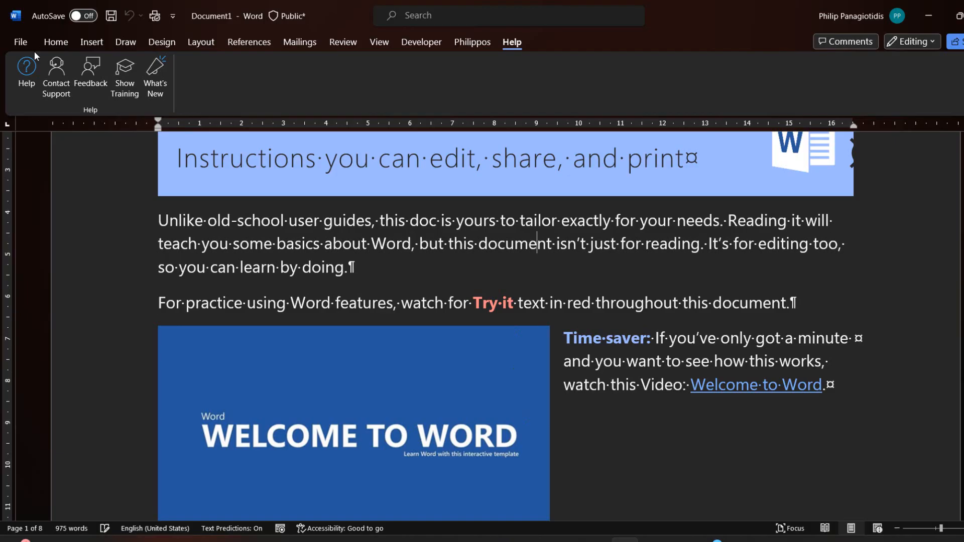
left_click(20, 39)
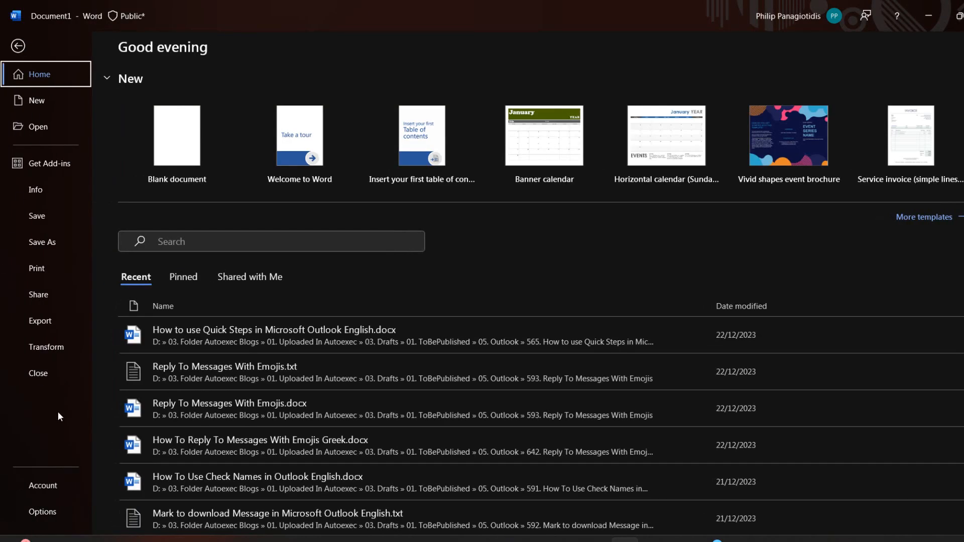
left_click(47, 517)
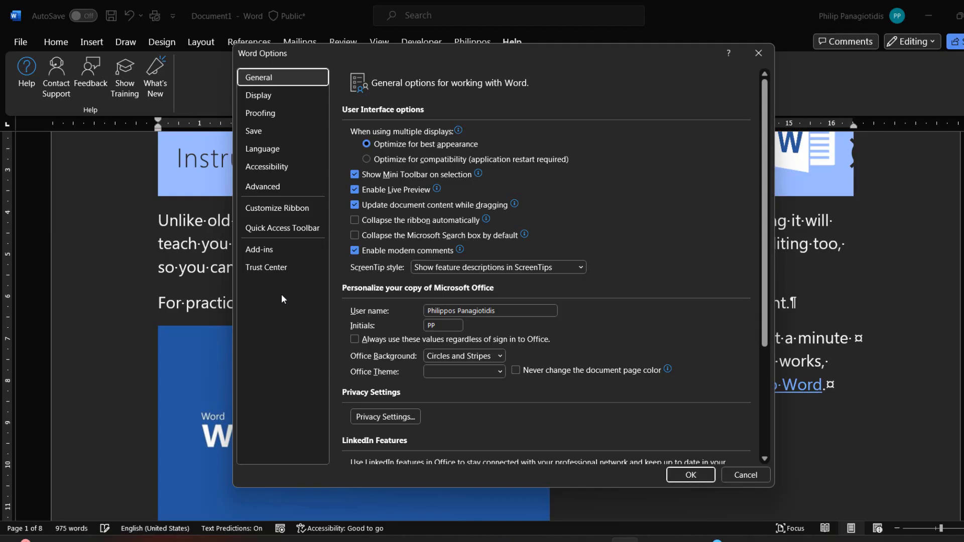
left_click(289, 210)
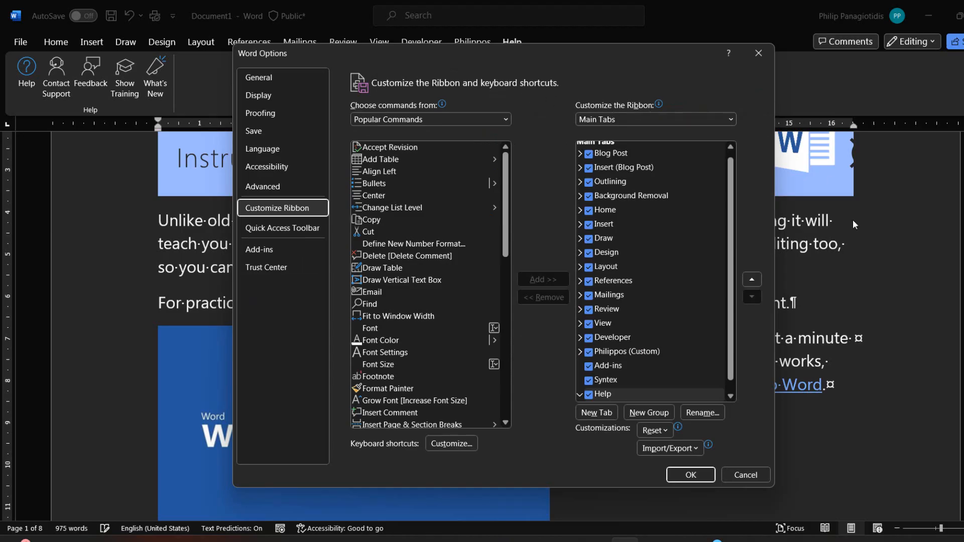
Export all Word customizations as Word Customizations.exportedUI to the Desktop's Ribbon Backup folder, and confirm Word Options
left_click(678, 443)
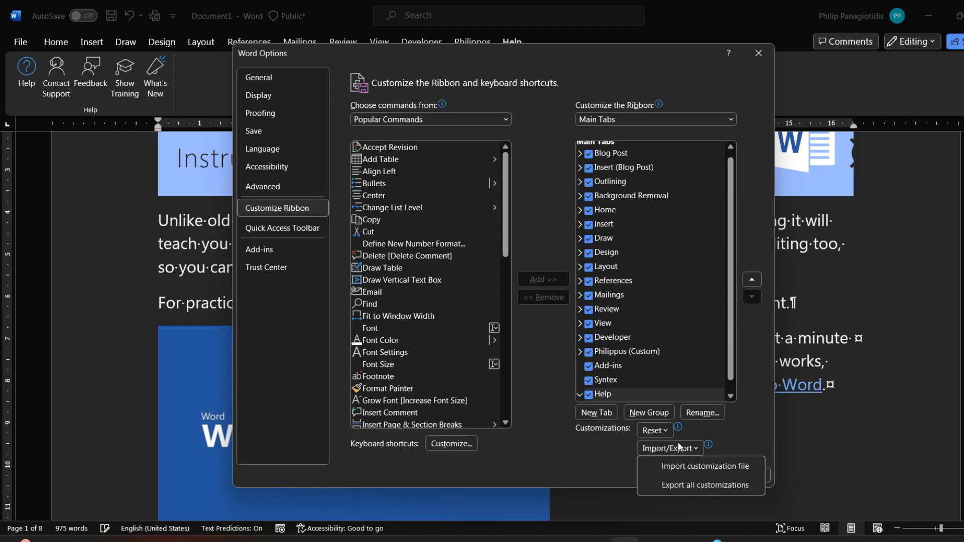
left_click(676, 485)
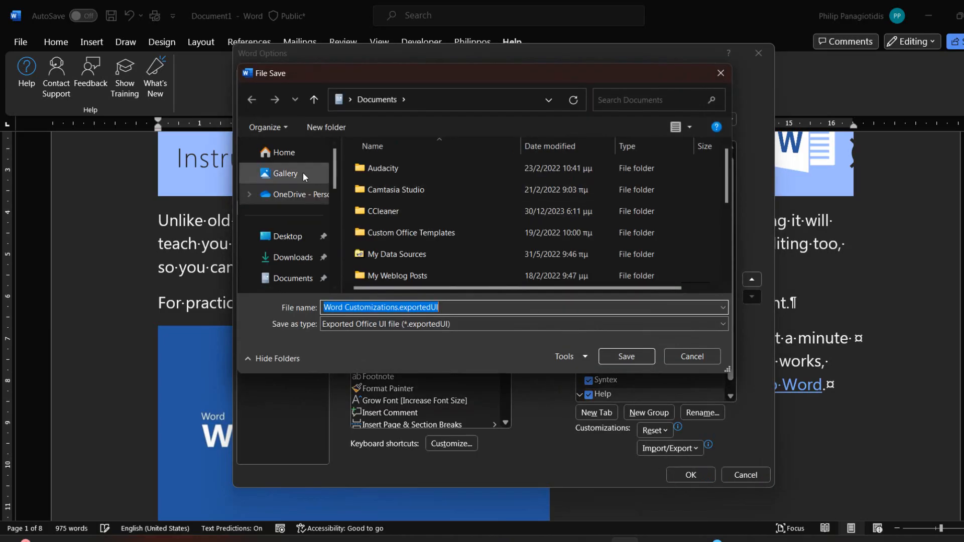
left_click(295, 239)
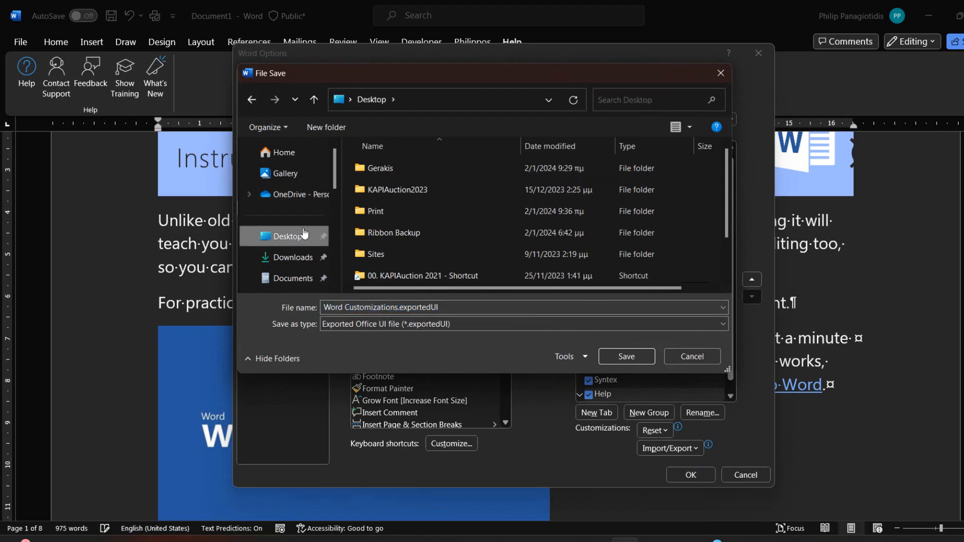
double_click(390, 232)
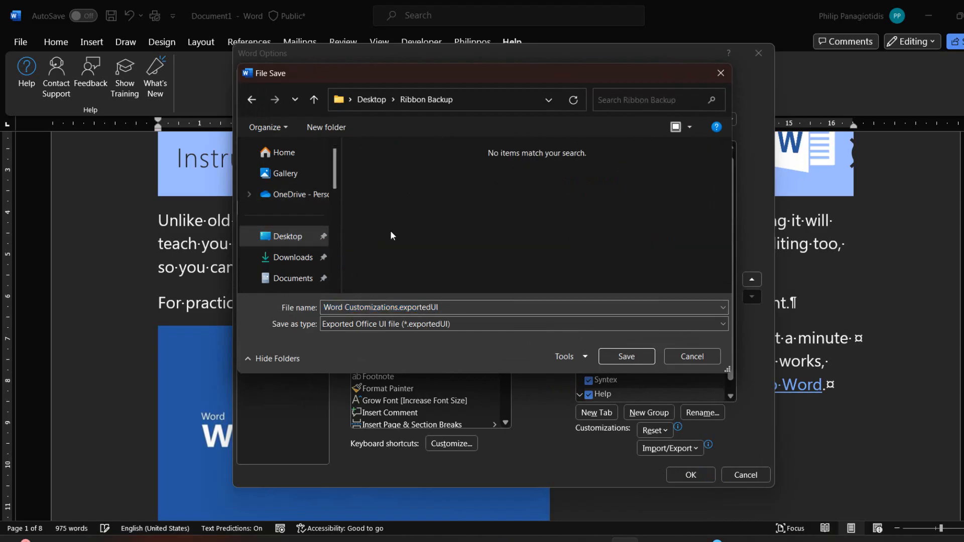
left_click(487, 311)
left_click(493, 308)
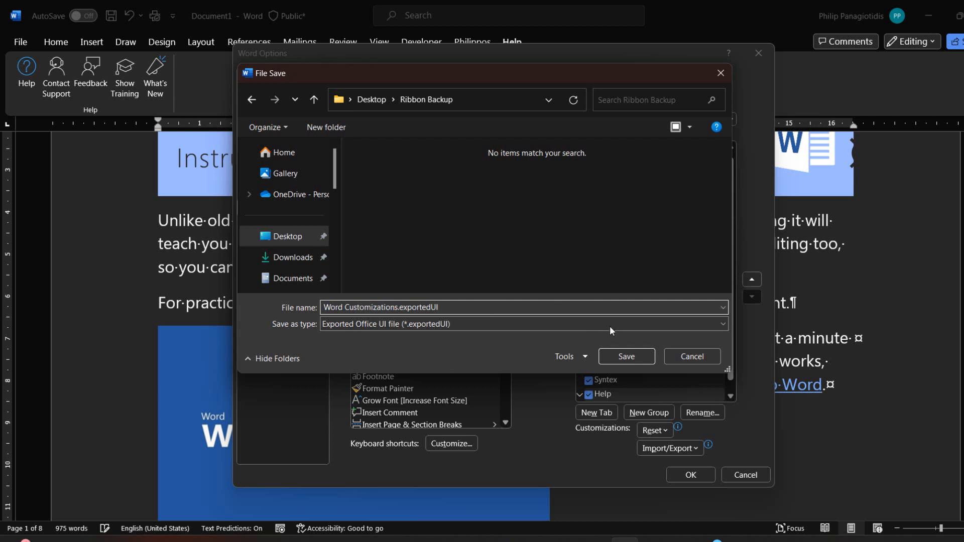
left_click(632, 355)
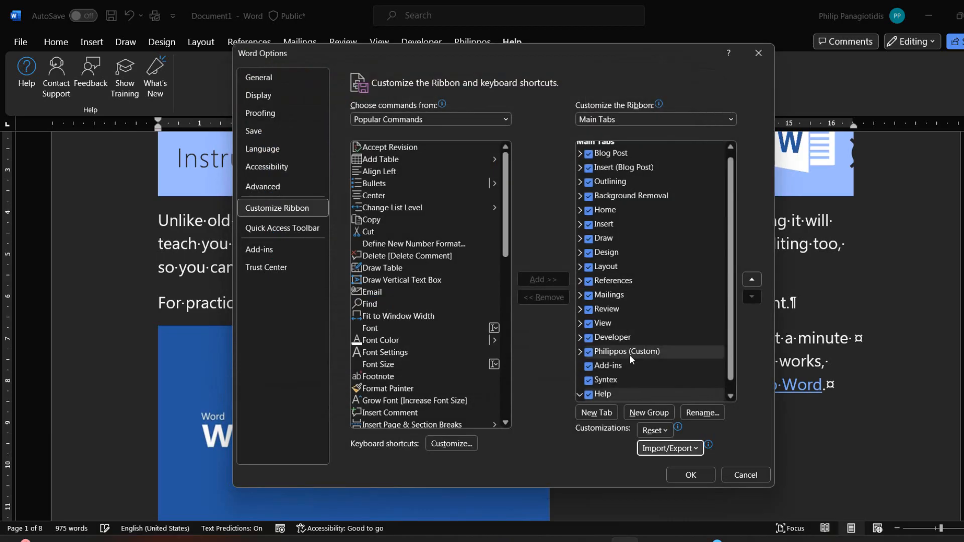
left_click(699, 474)
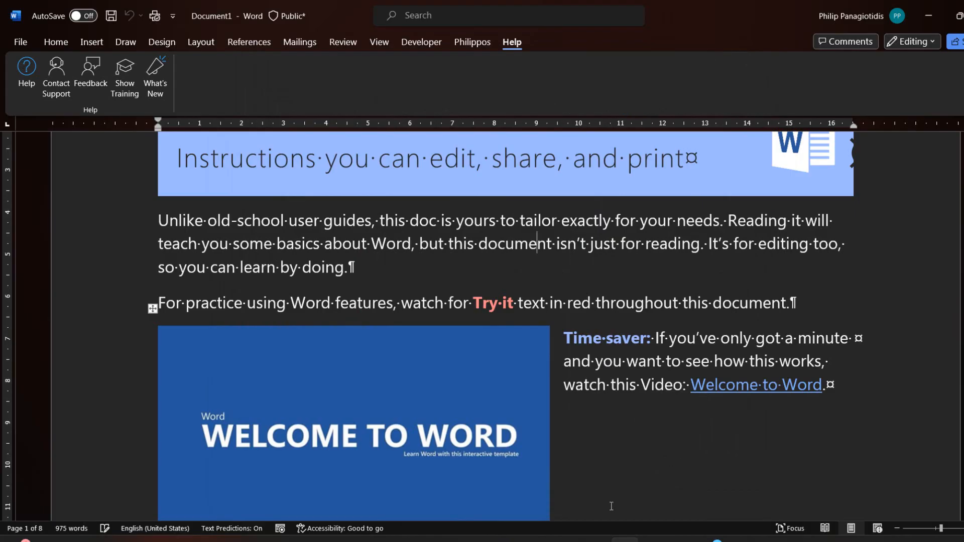
Switch to the Gantt project planner1 workbook in Excel and open the Customize Ribbon settings in Excel Options
mouse_move(654, 540)
left_click(623, 483)
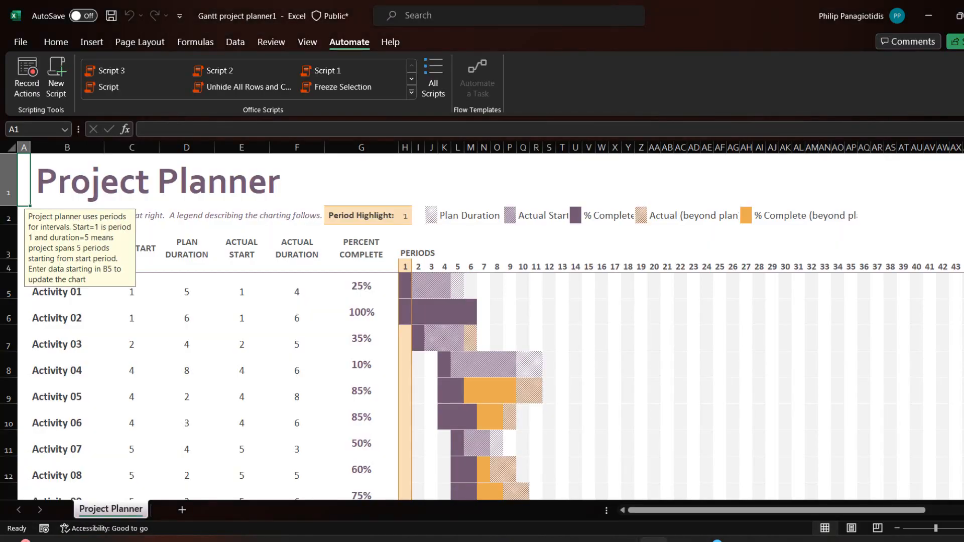
left_click(22, 42)
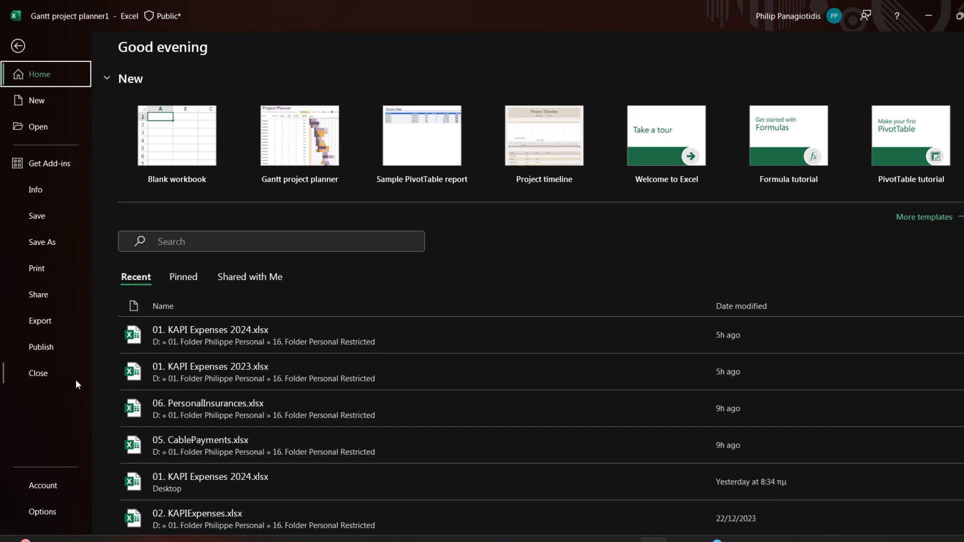
left_click(46, 511)
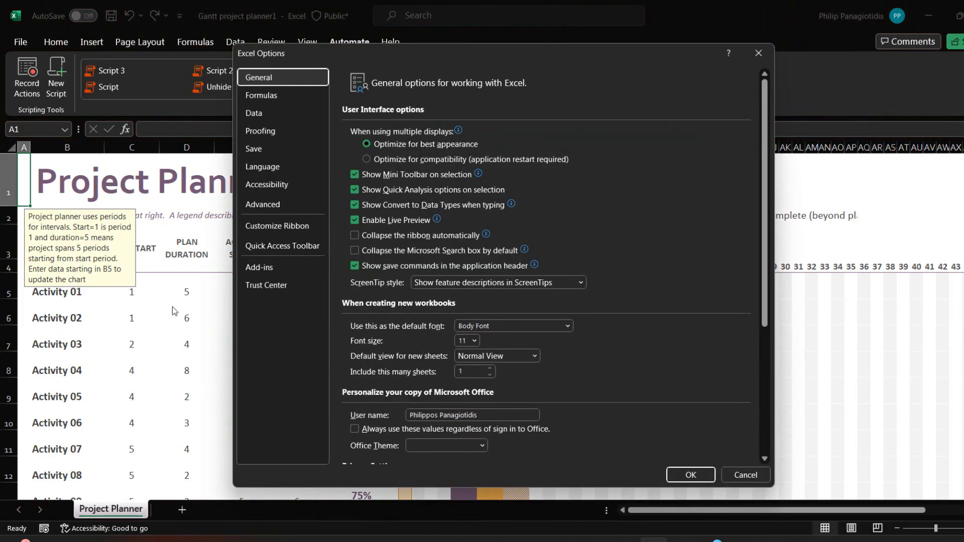
left_click(279, 227)
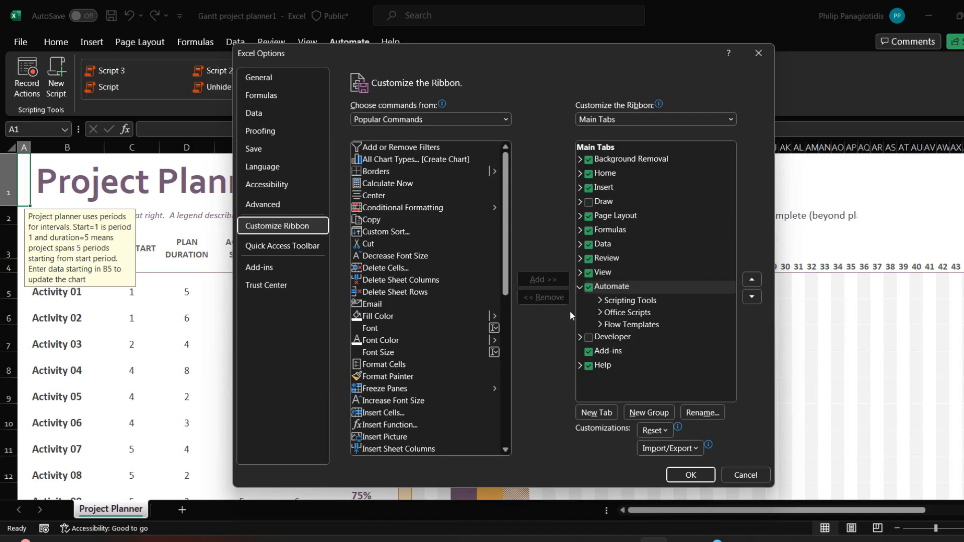
Export all Excel customizations as Excel Customizations.exportedUI to the Desktop's Ribbon Backup folder, and confirm Excel Options
mouse_move(708, 445)
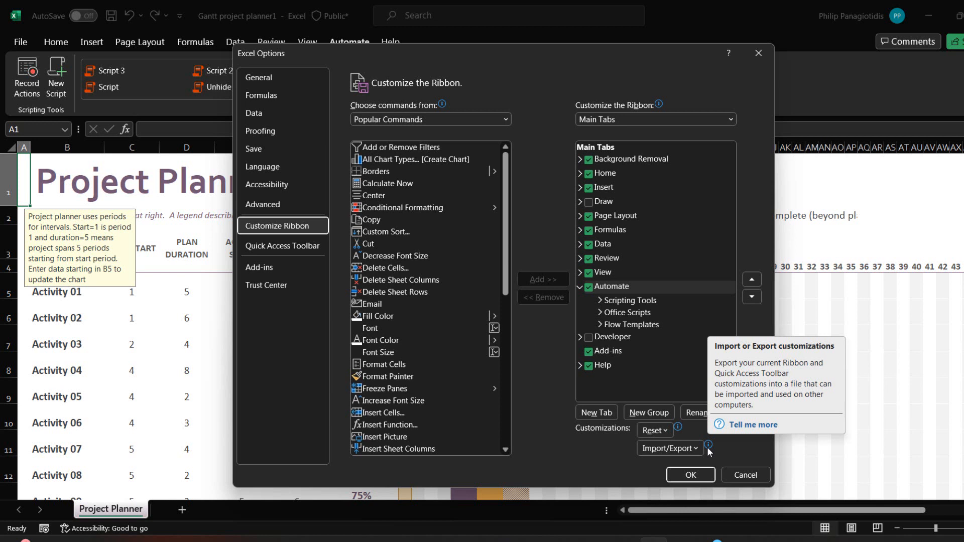
left_click(690, 447)
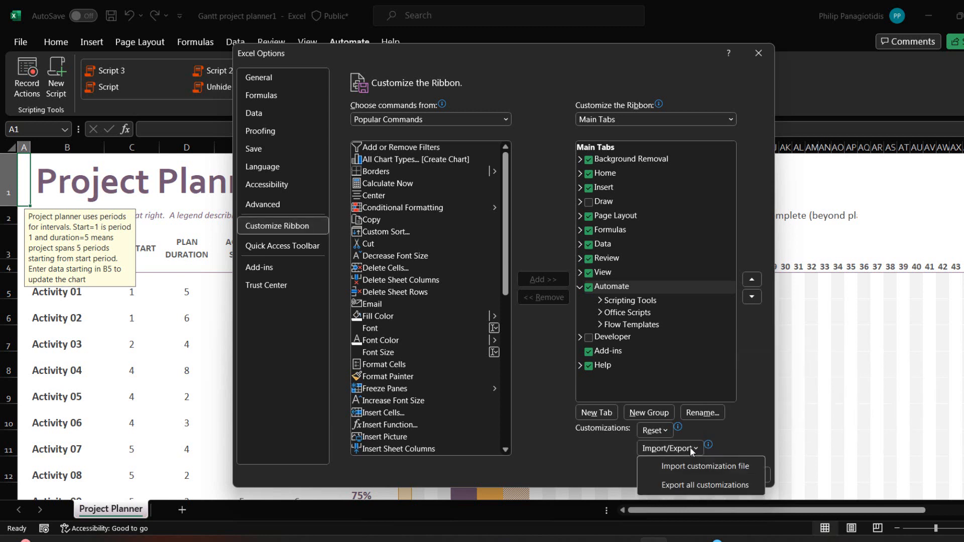
left_click(679, 485)
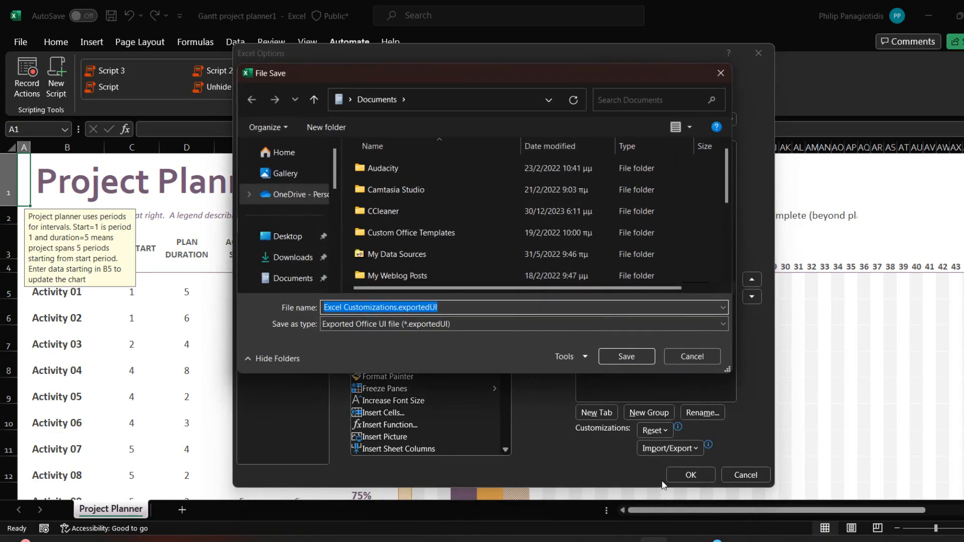
left_click(284, 241)
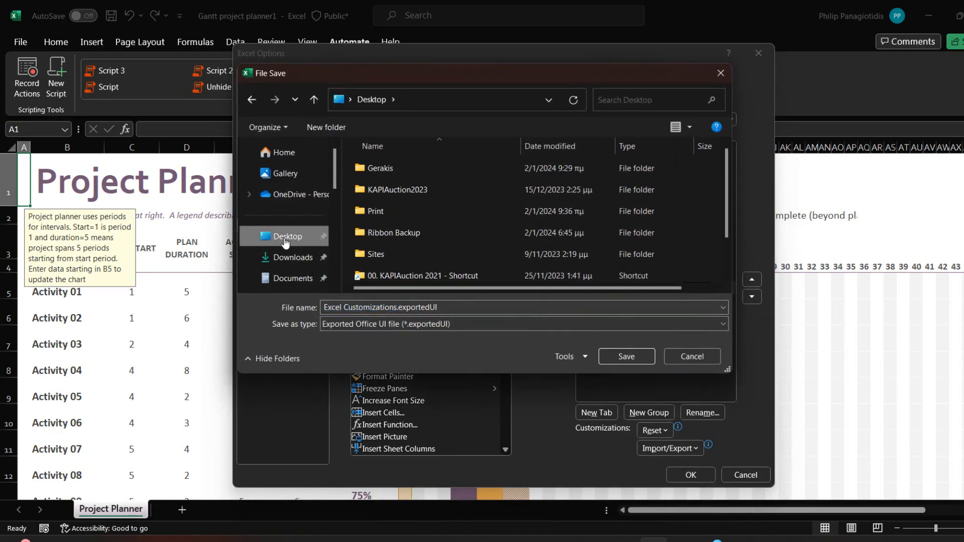
double_click(401, 233)
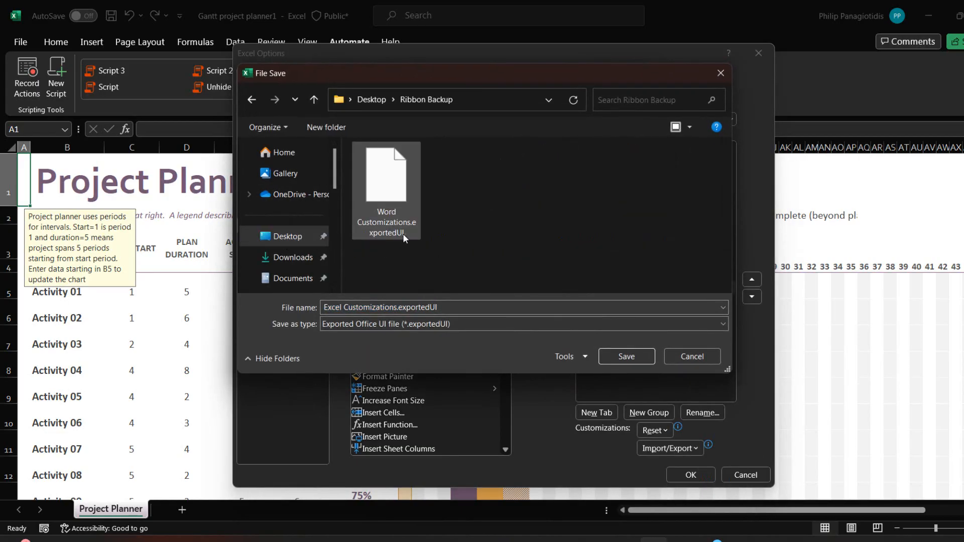
left_click(504, 307)
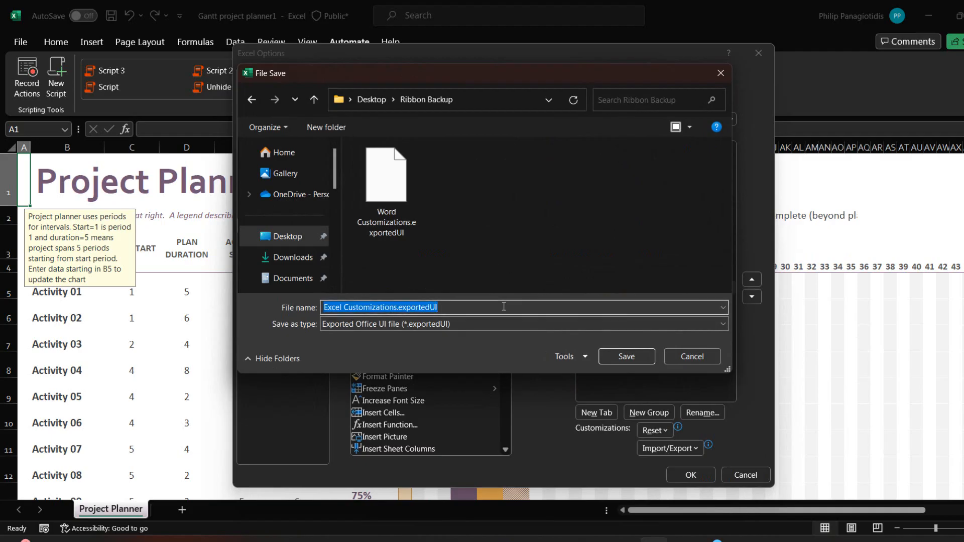
left_click(504, 306)
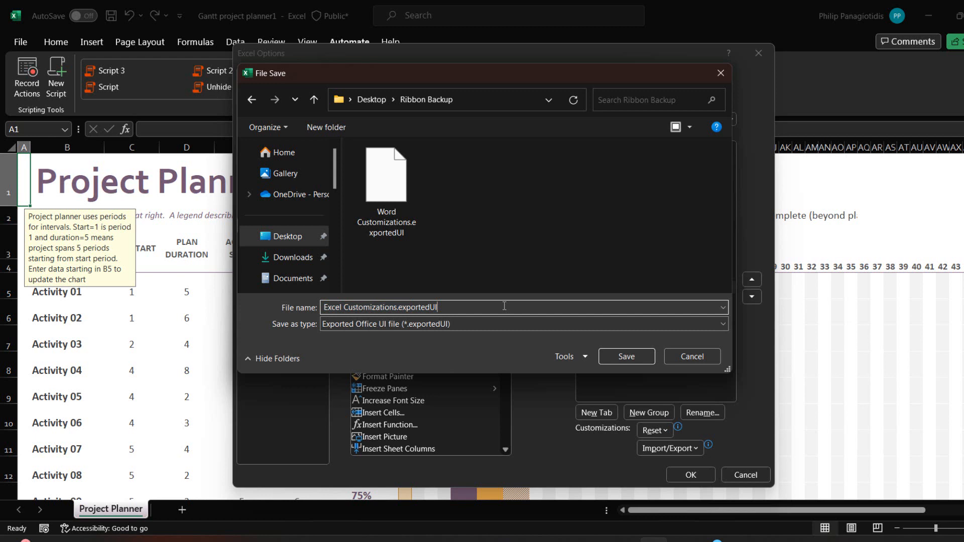
left_click(627, 358)
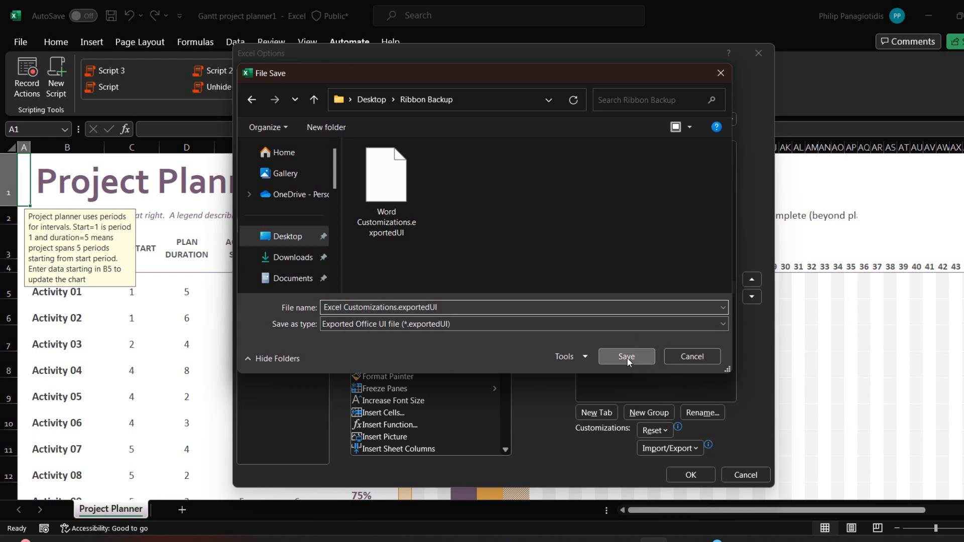
left_click(692, 472)
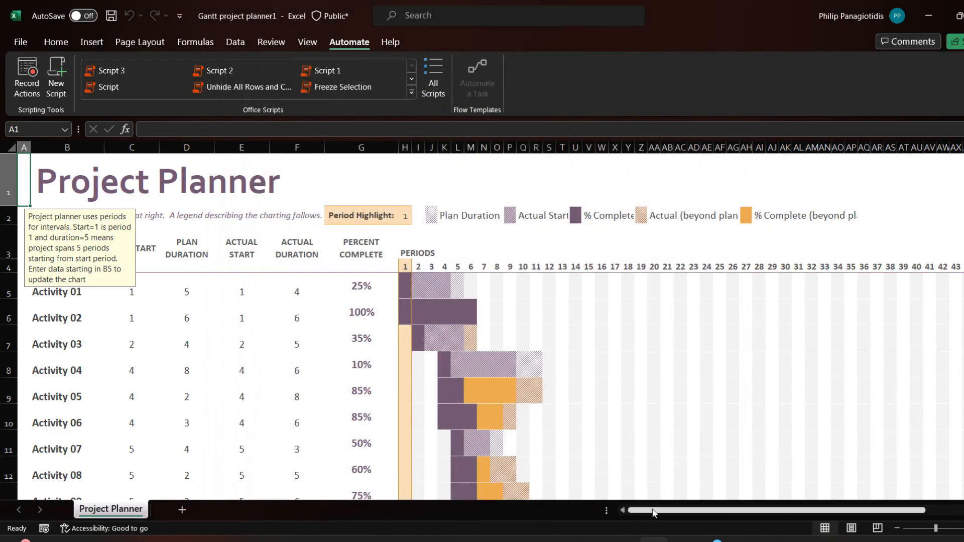
Switch to the Tech presentation in PowerPoint and open the Customize Ribbon settings in PowerPoint Options
left_click(682, 541)
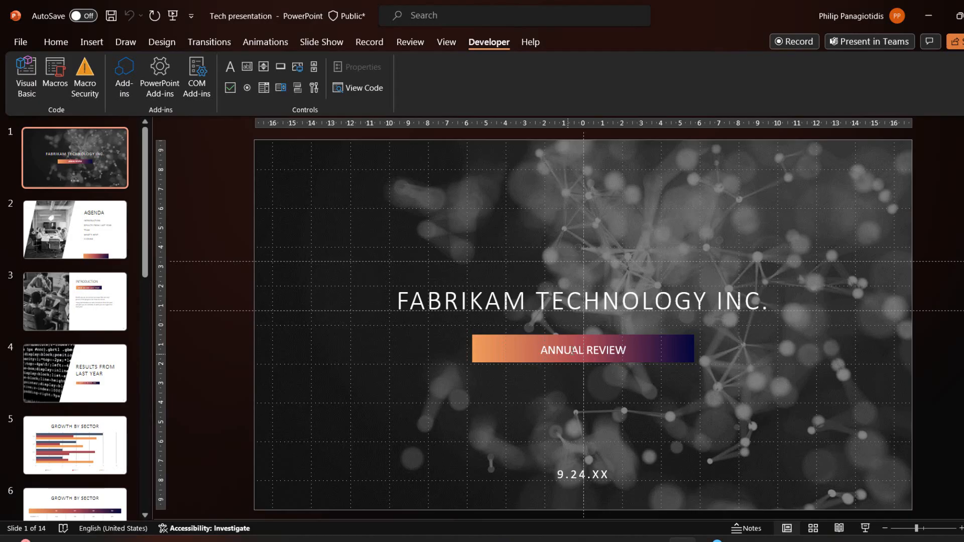
left_click(21, 41)
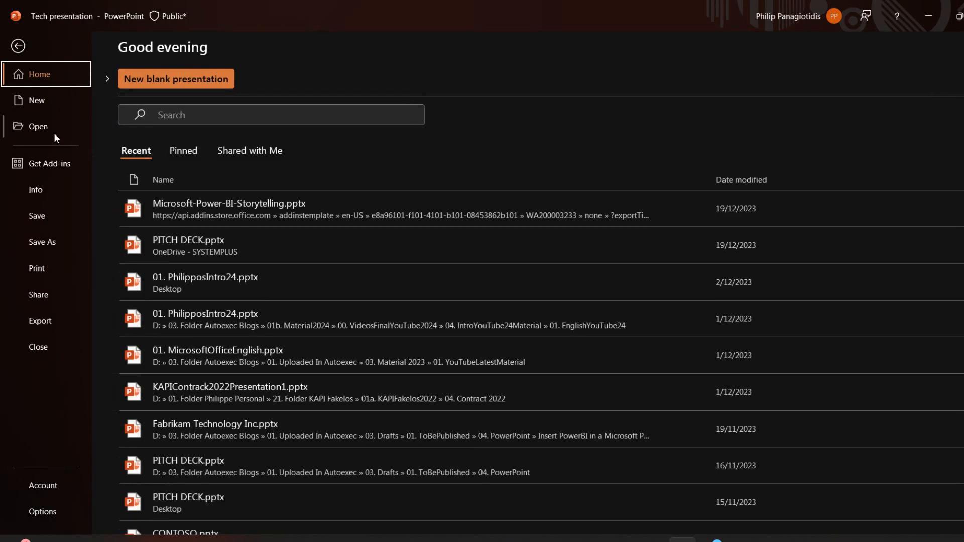
left_click(42, 512)
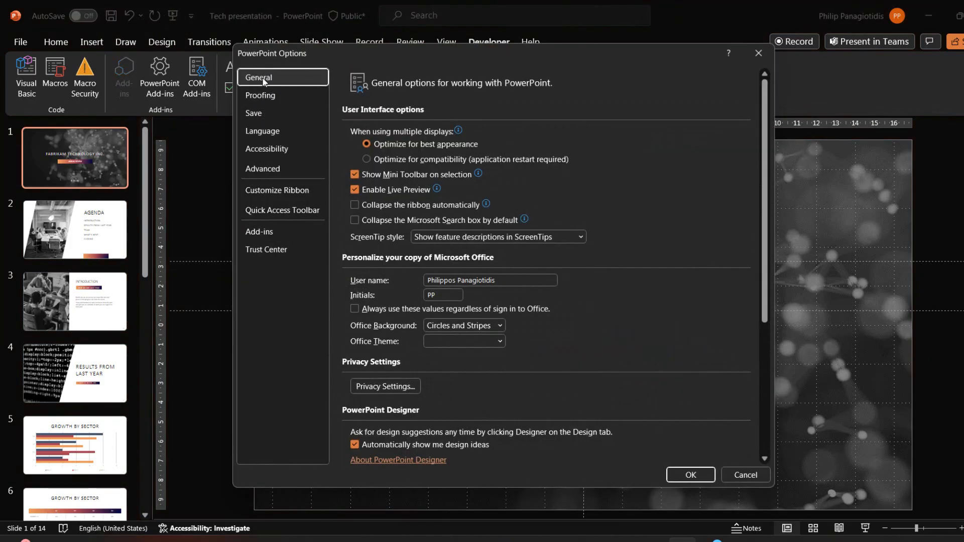
left_click(280, 189)
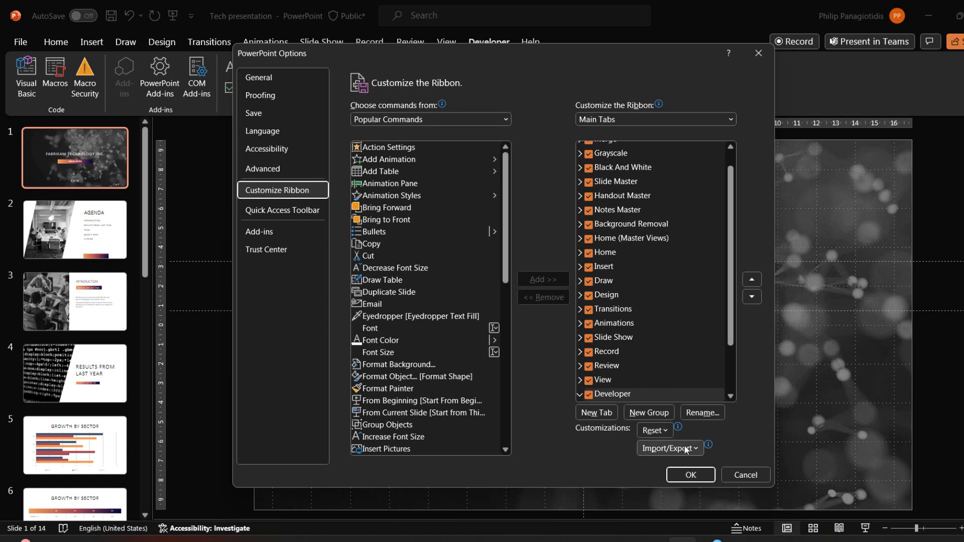
Export all PowerPoint customizations as PowerPoint Customizations.exportedUI to the Desktop's Ribbon Backup folder, and confirm PowerPoint Options
mouse_move(708, 447)
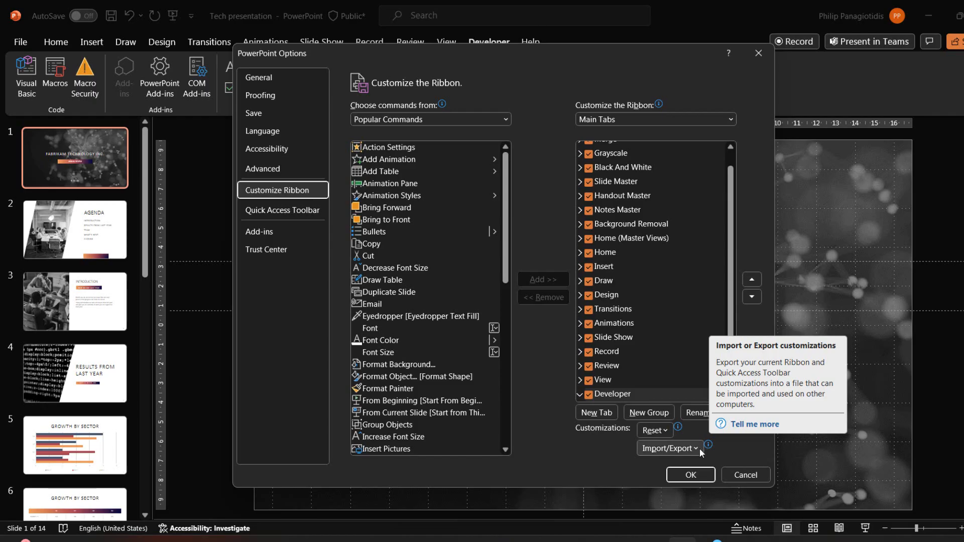
left_click(697, 448)
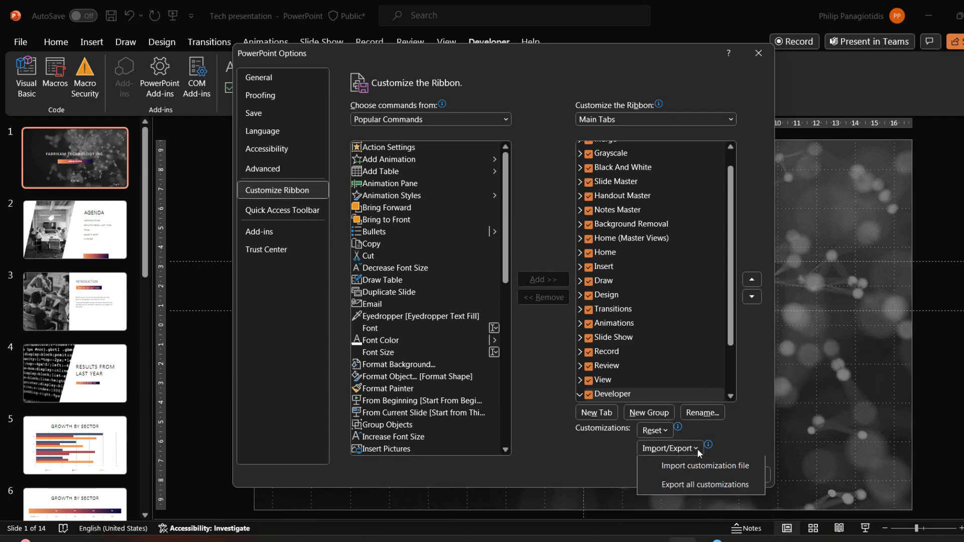
left_click(695, 489)
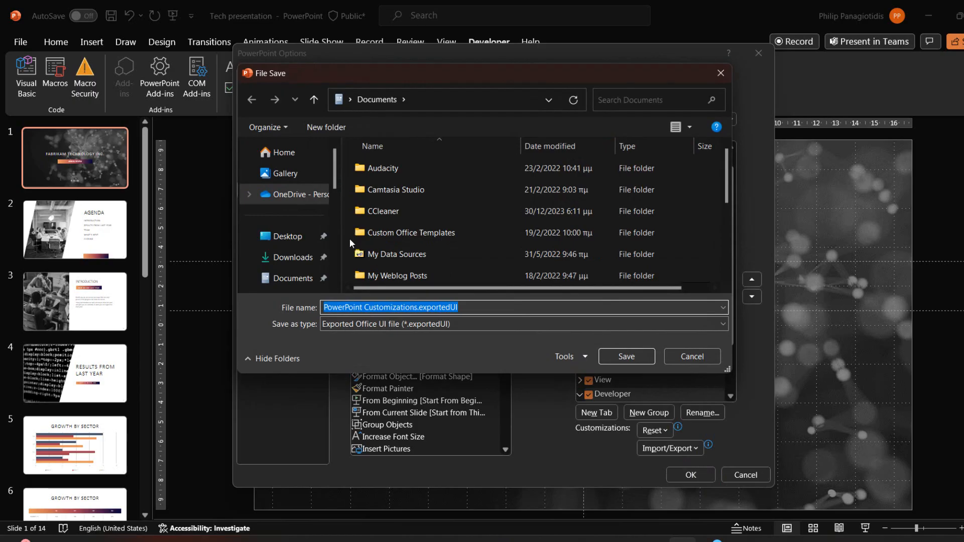
left_click(287, 236)
double_click(384, 230)
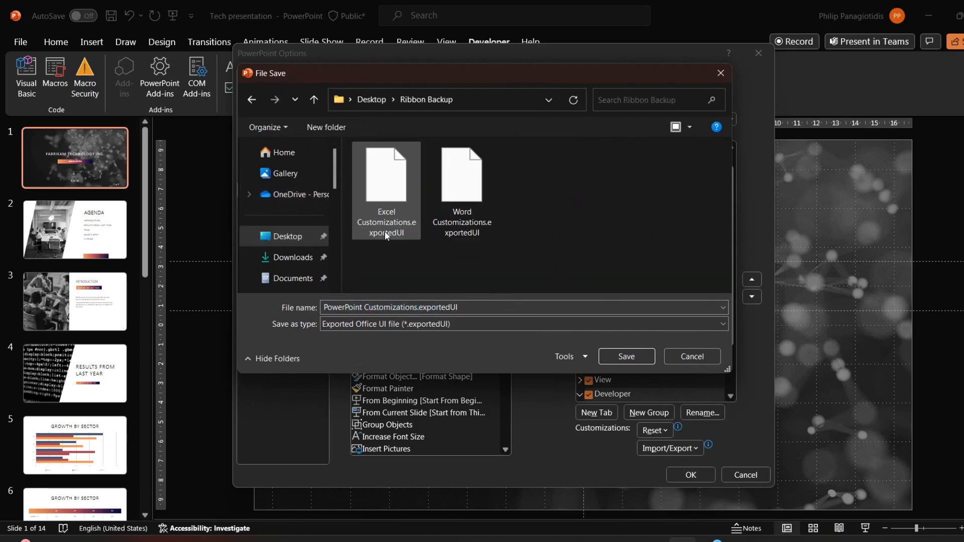
triple_click(531, 308)
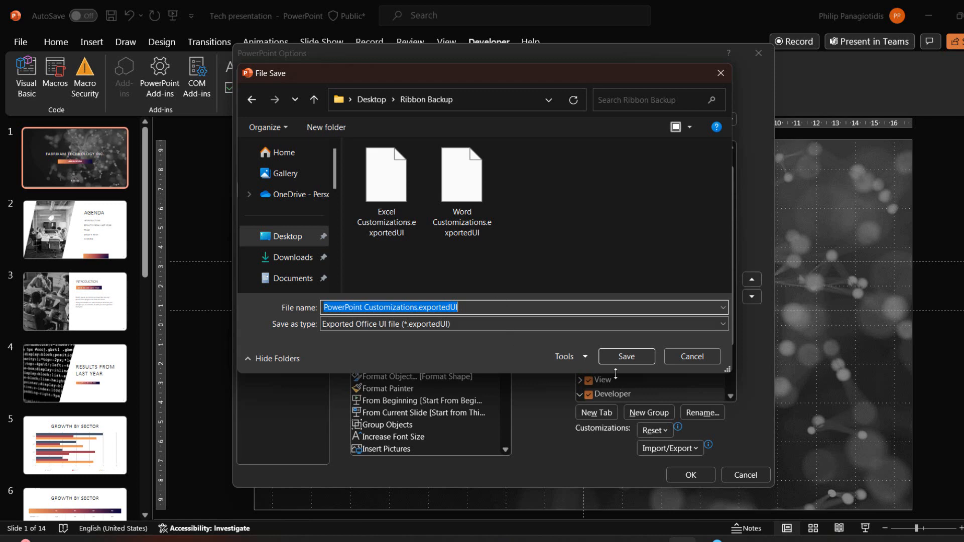
left_click(623, 358)
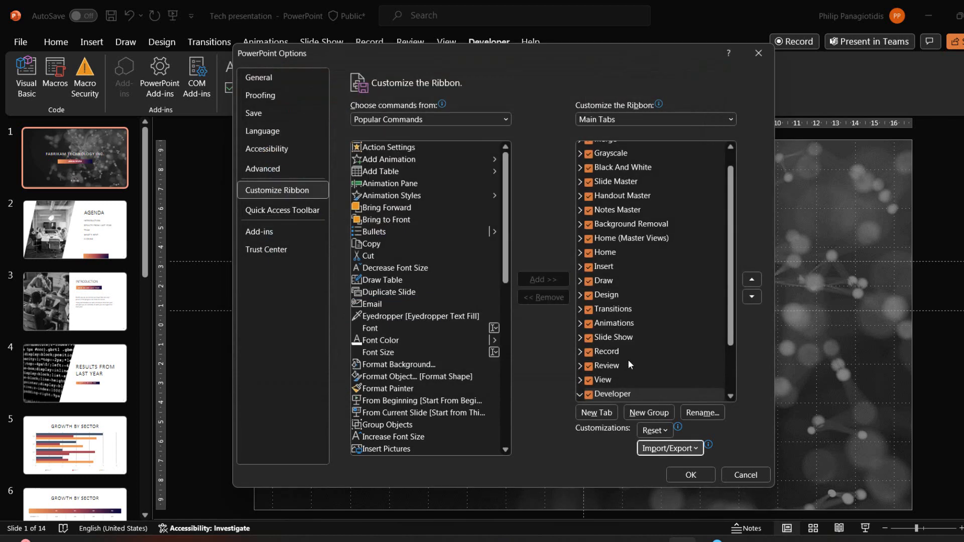
left_click(696, 477)
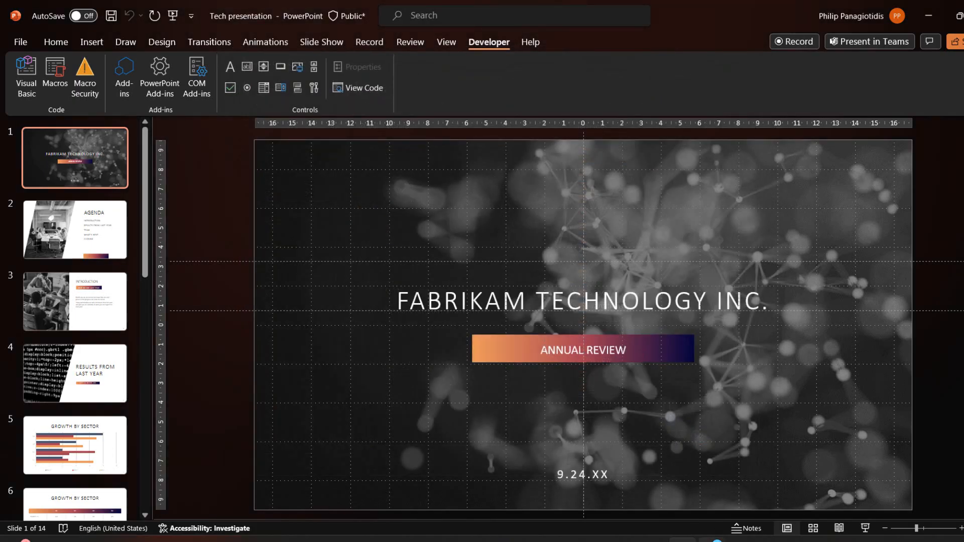
Switch to Outlook and open the Customize Ribbon settings in Outlook Options
left_click(711, 540)
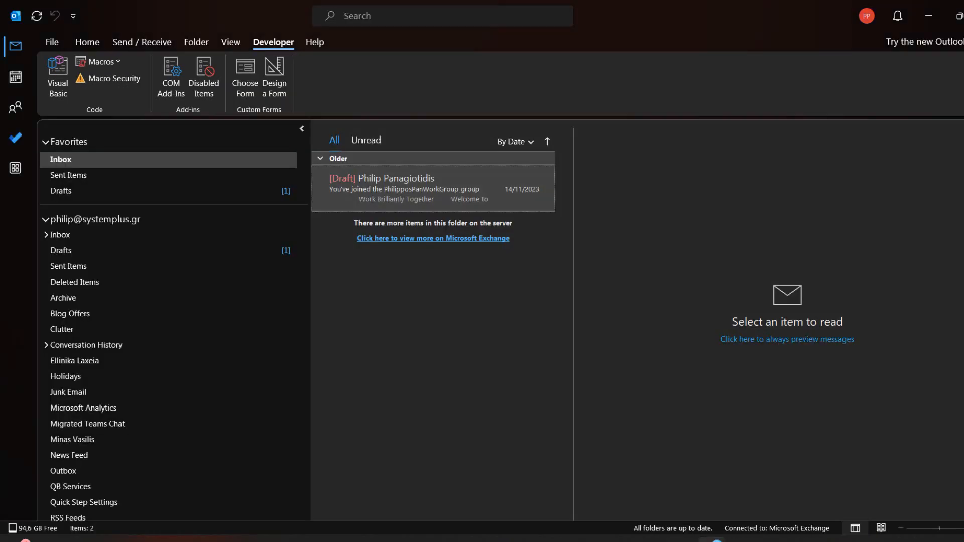
left_click(53, 43)
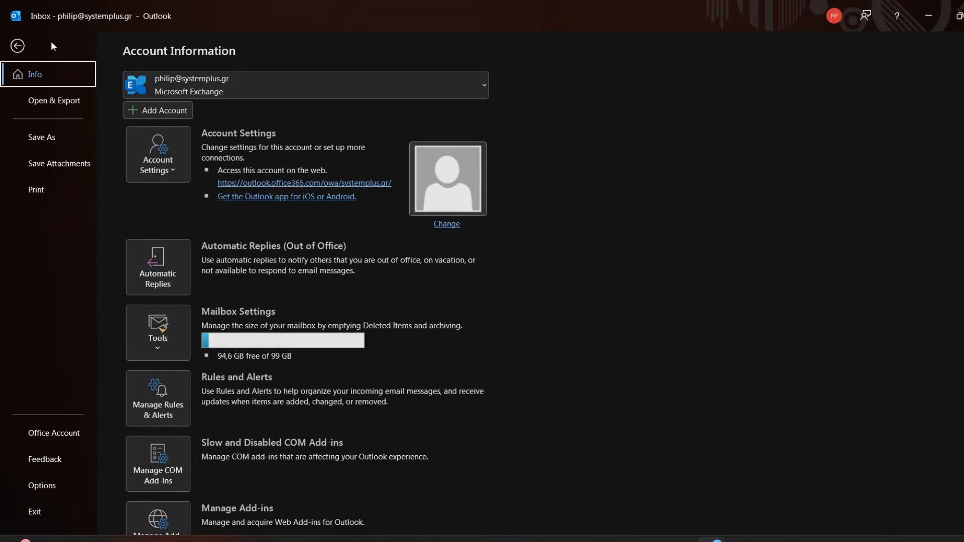
left_click(53, 484)
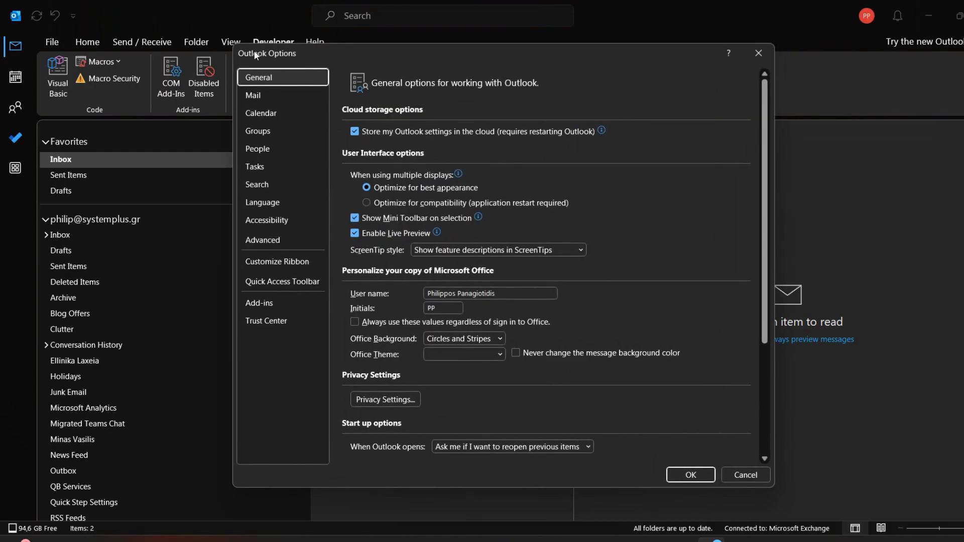
left_click(283, 262)
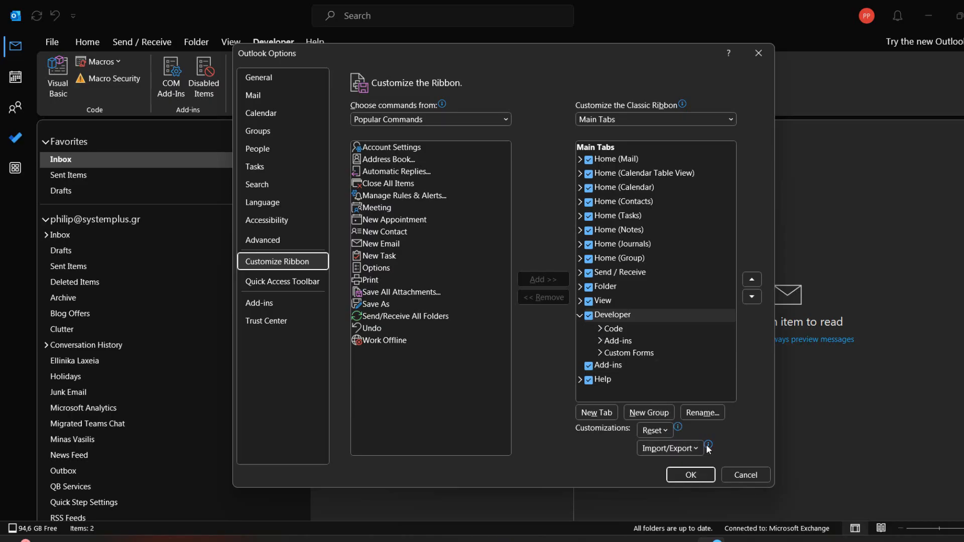
Export all Outlook customizations as Outlook Customizations (olkexplorer).exportedUI to the Desktop's Ribbon Backup folder, and confirm Outlook Options
mouse_move(708, 446)
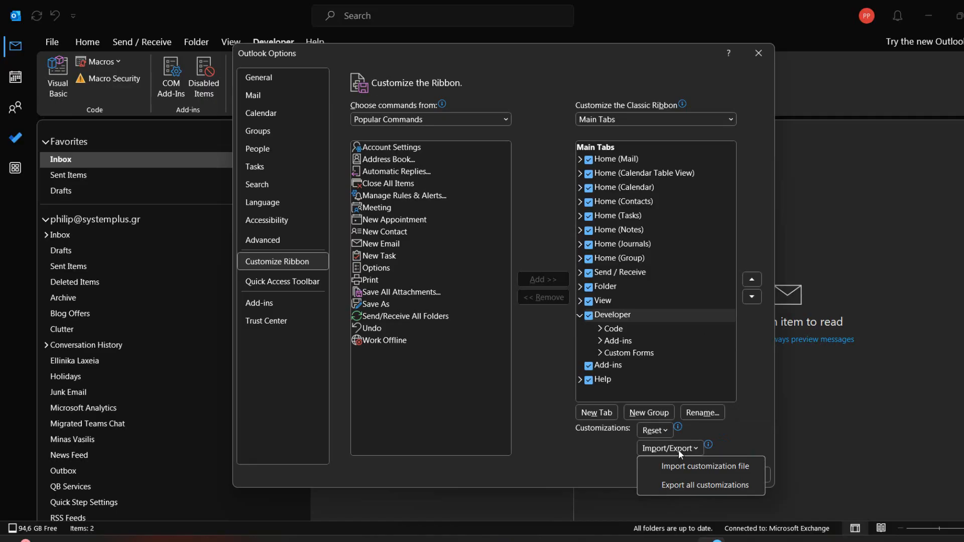
left_click(679, 485)
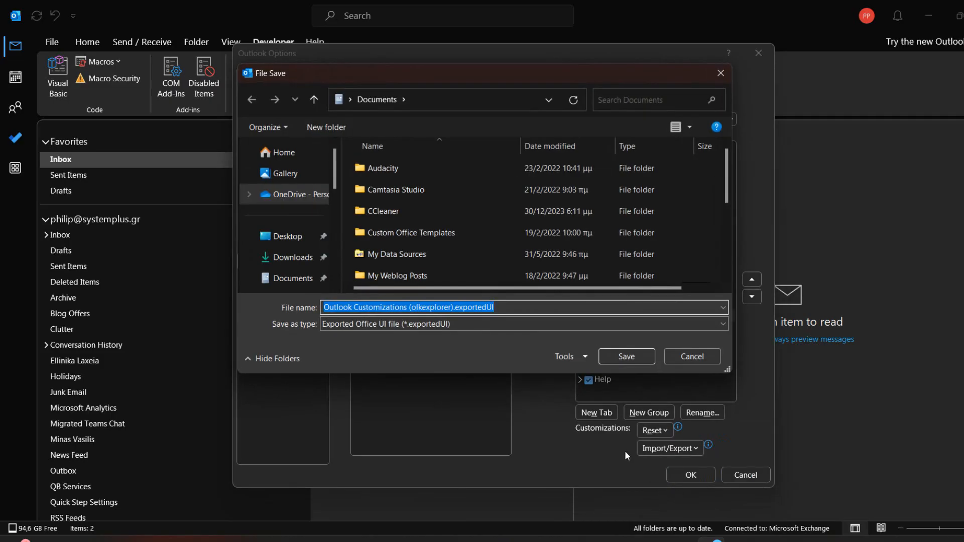
left_click(290, 238)
double_click(409, 233)
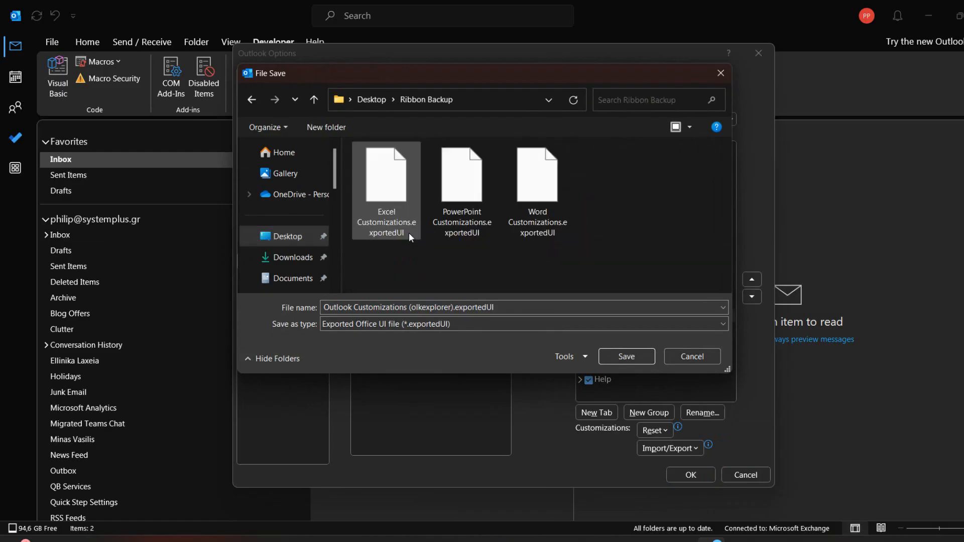
left_click(526, 306)
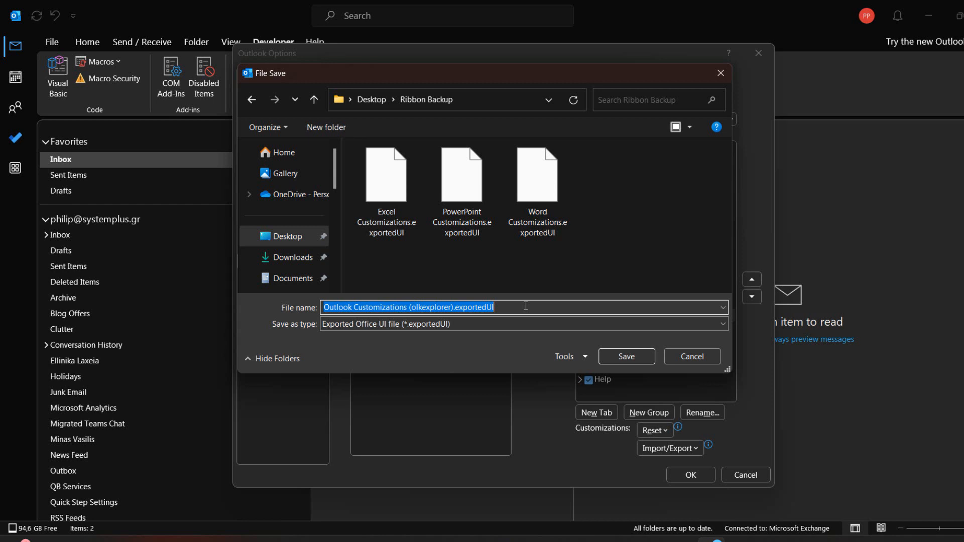
left_click(635, 357)
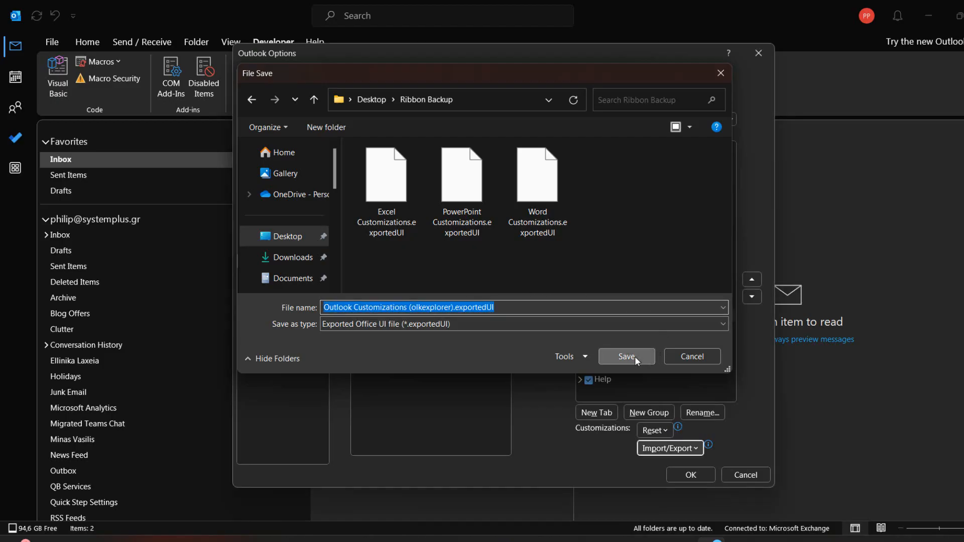
left_click(697, 478)
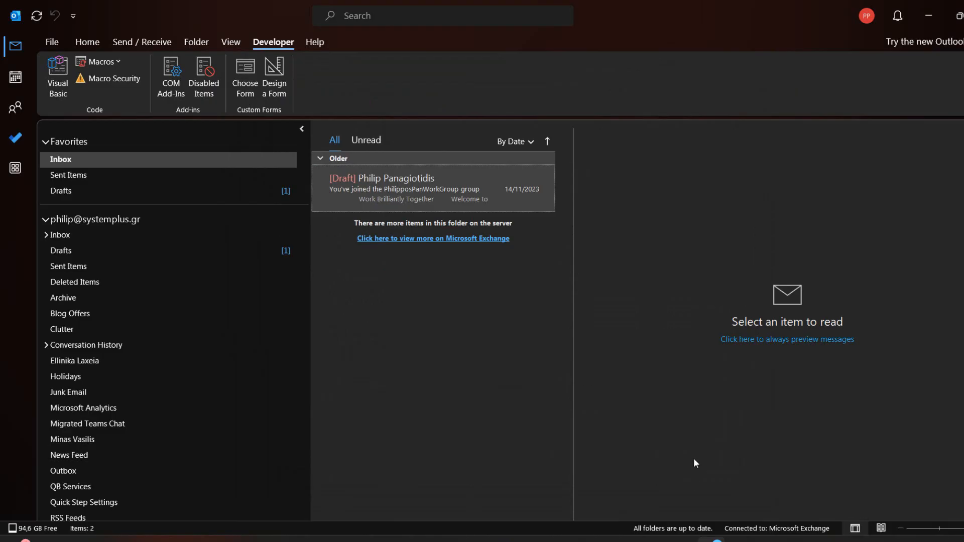
Switch to Document1 in Word and open the Customize Ribbon settings in Word Options
mouse_move(624, 540)
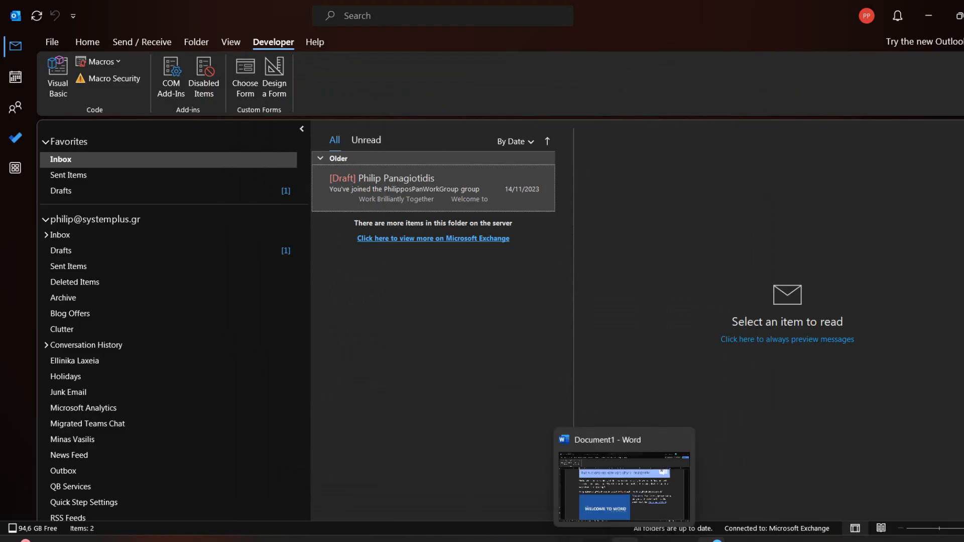
left_click(624, 539)
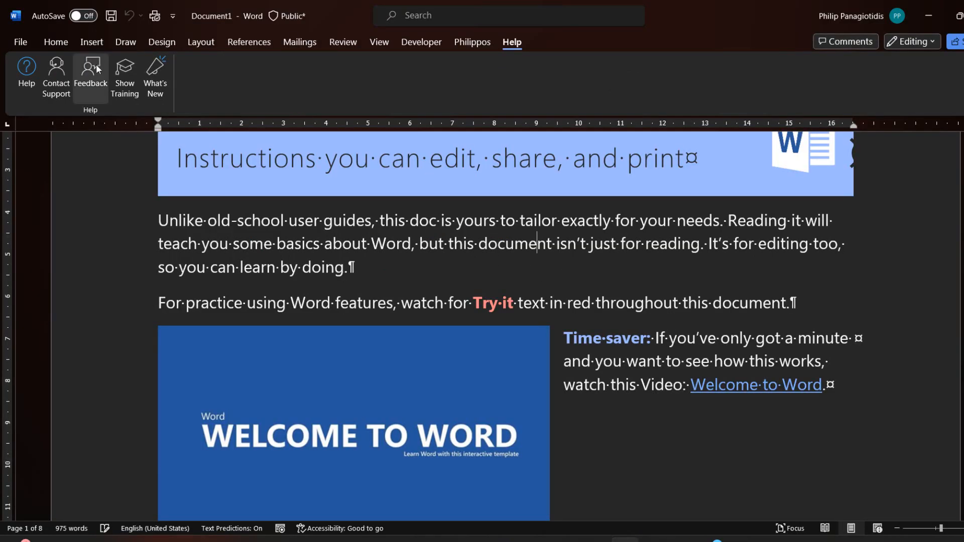
left_click(24, 43)
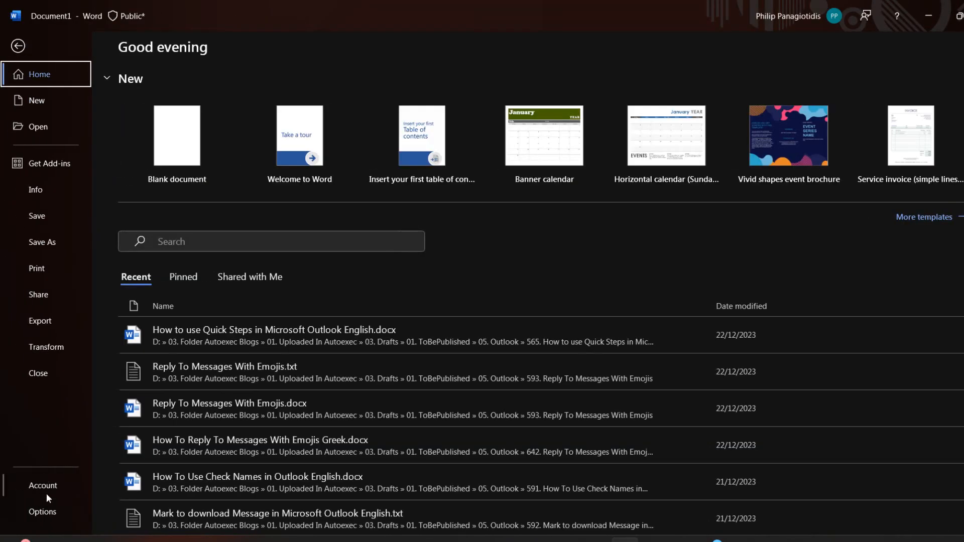
left_click(50, 513)
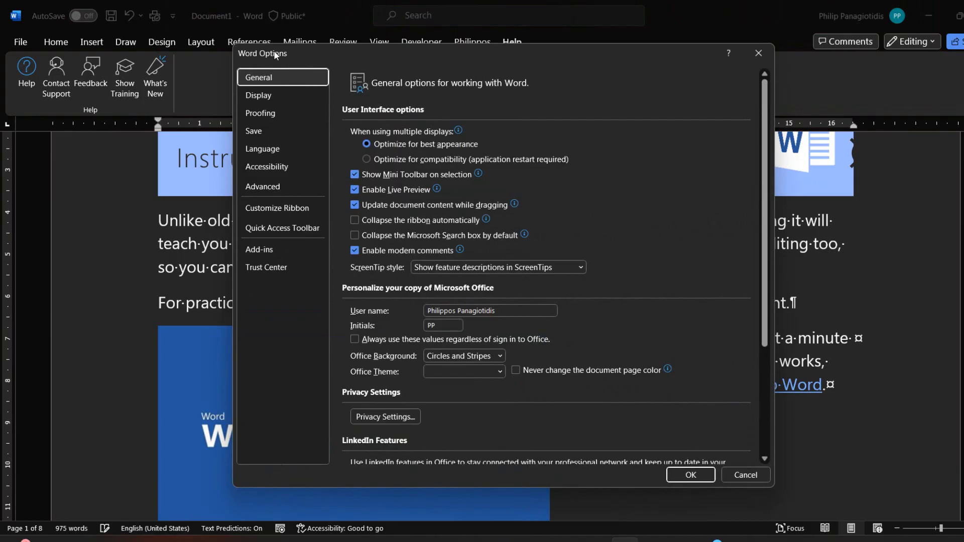
left_click(282, 210)
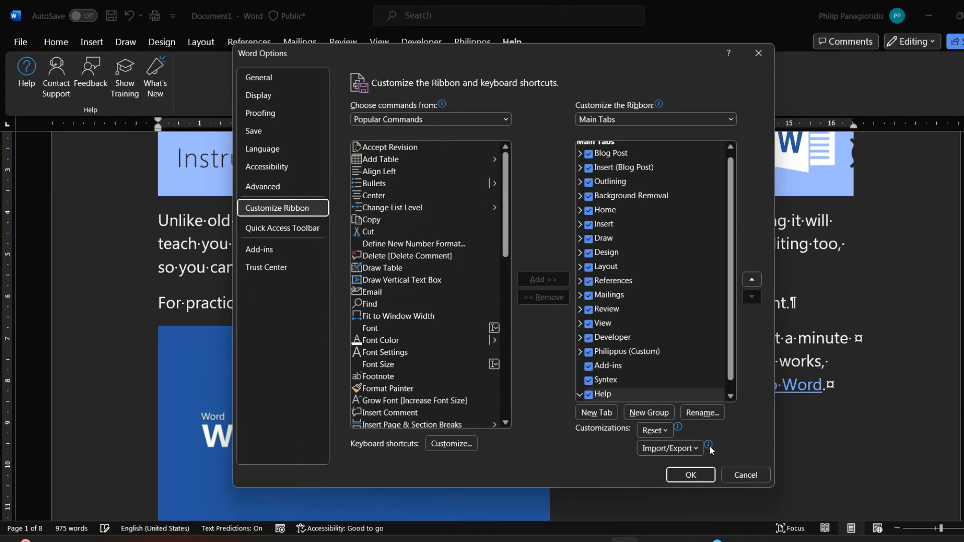
mouse_move(709, 445)
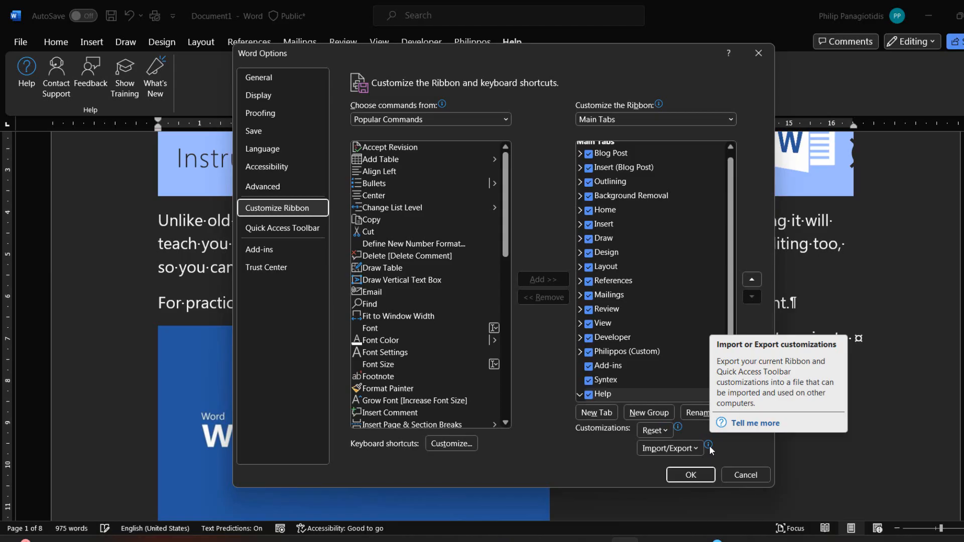
left_click(689, 447)
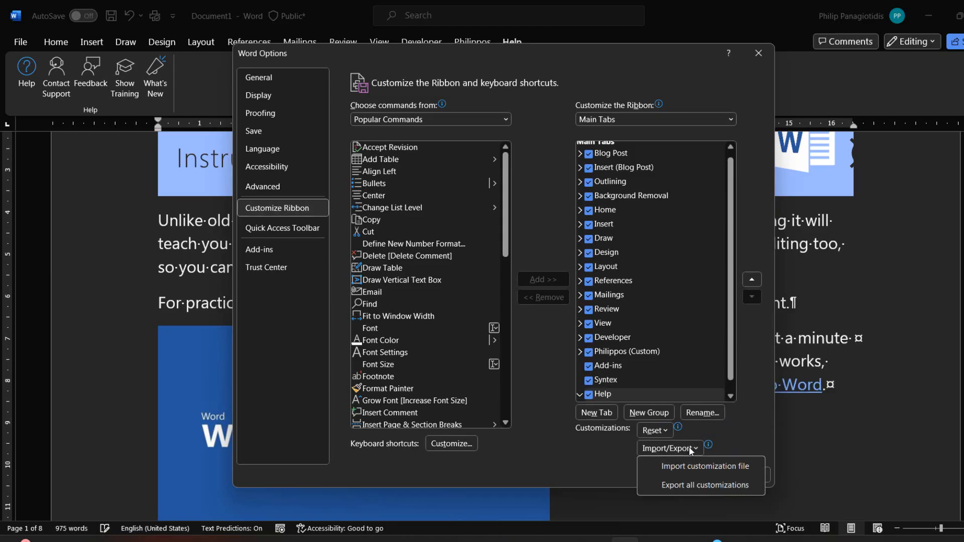
left_click(689, 464)
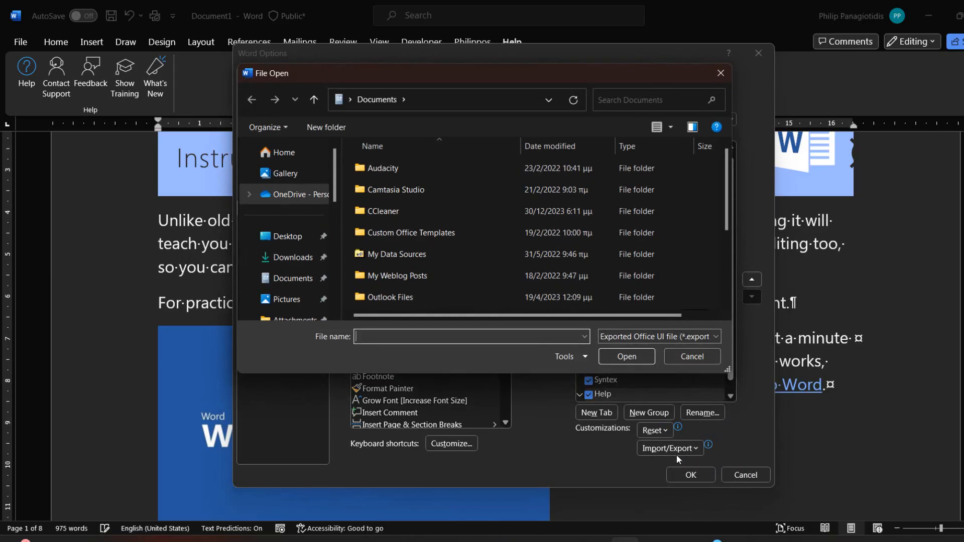
left_click(688, 357)
Start importing a customization file in Word and select Word Customizations.exportedUI in the Desktop's Ribbon Backup folder
left_click(695, 450)
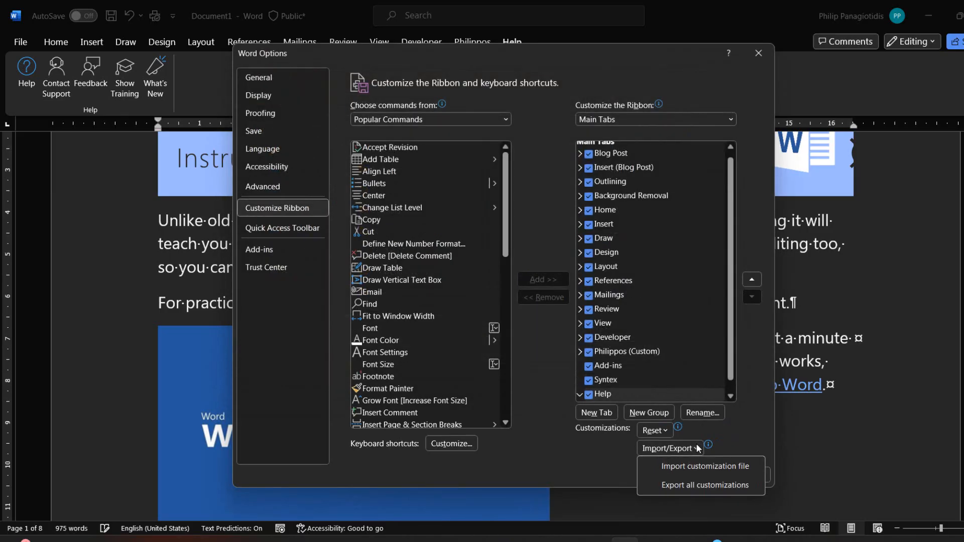
left_click(675, 468)
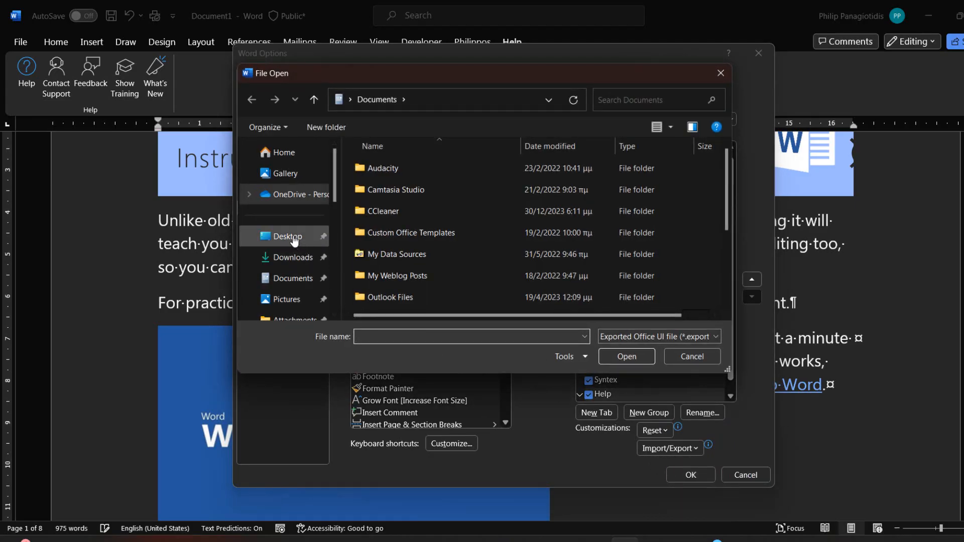
left_click(294, 241)
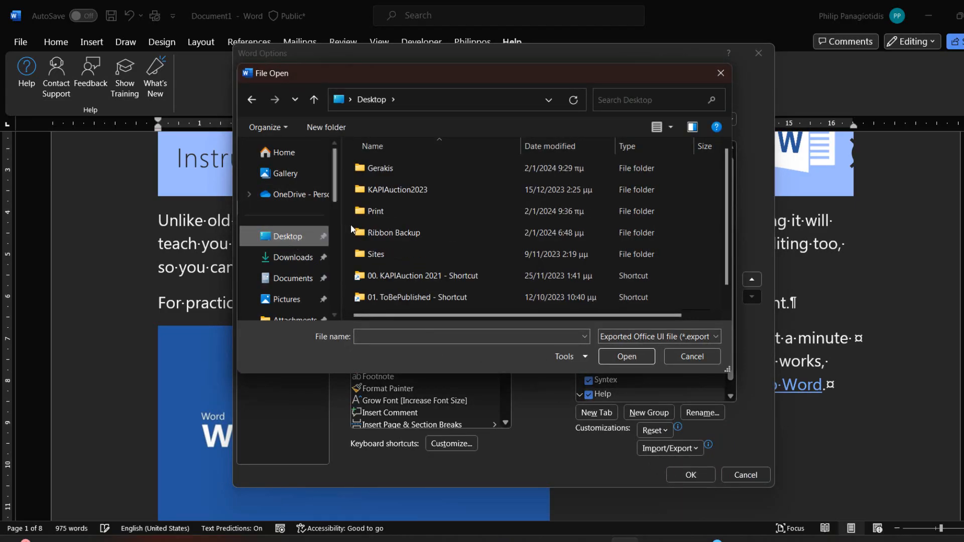
double_click(380, 236)
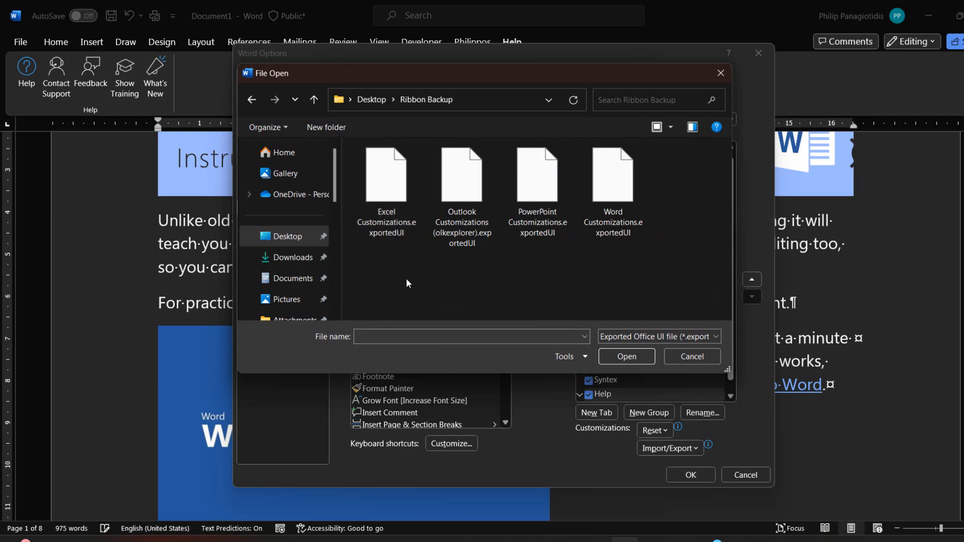
left_click(614, 190)
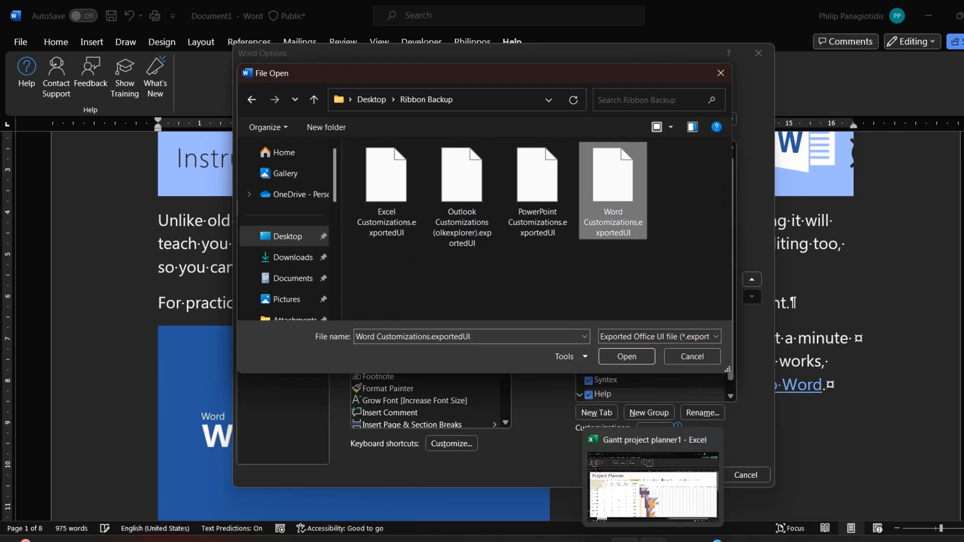
Switch to the Gantt project planner1 workbook in Excel and open the Customize Ribbon settings in Excel Options
left_click(654, 540)
left_click(21, 42)
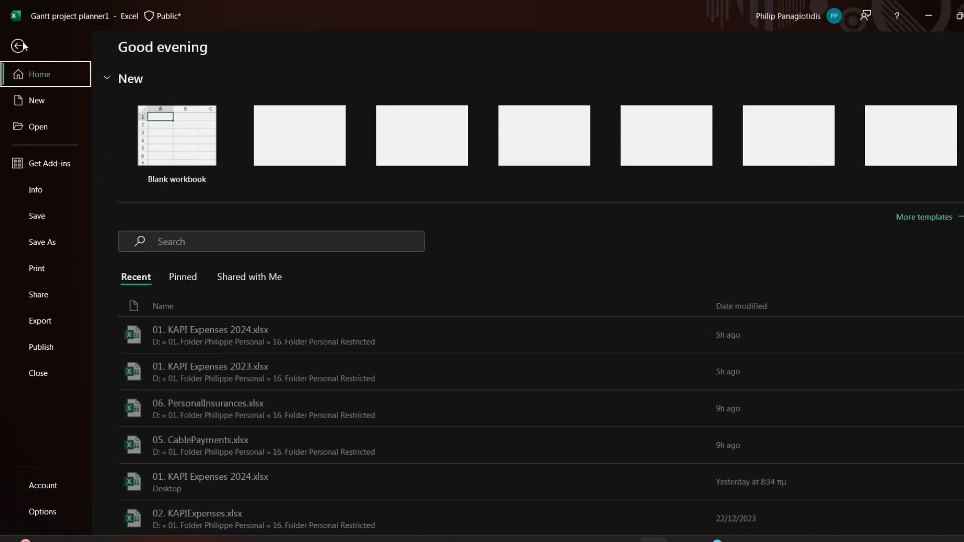
left_click(44, 512)
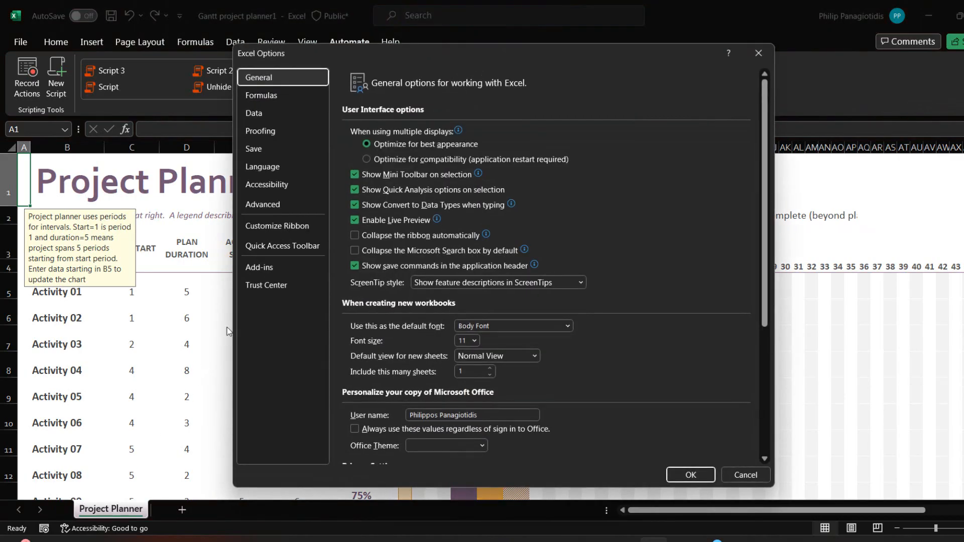
left_click(291, 226)
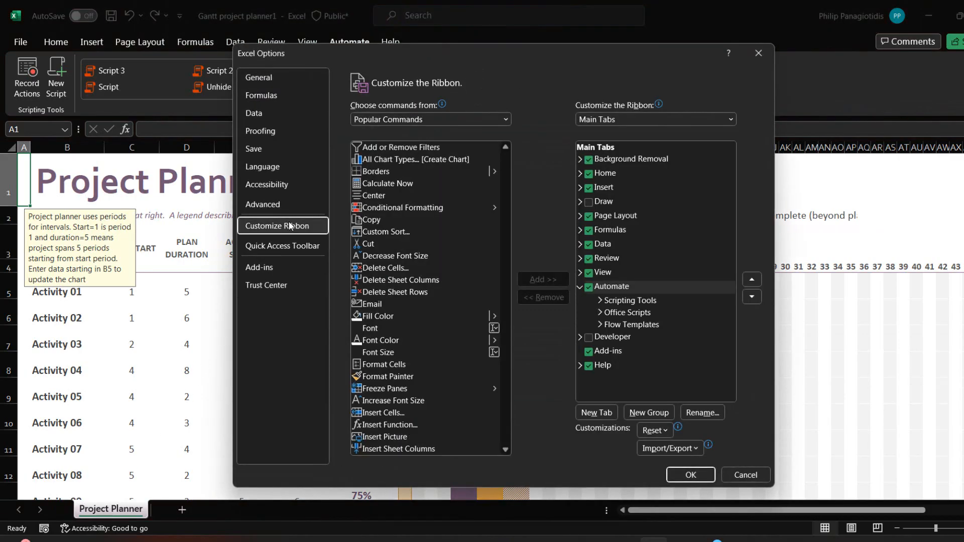
Start importing a customization file in Excel and select Excel Customizations.exportedUI in the Desktop's Ribbon Backup folder
left_click(694, 448)
left_click(697, 467)
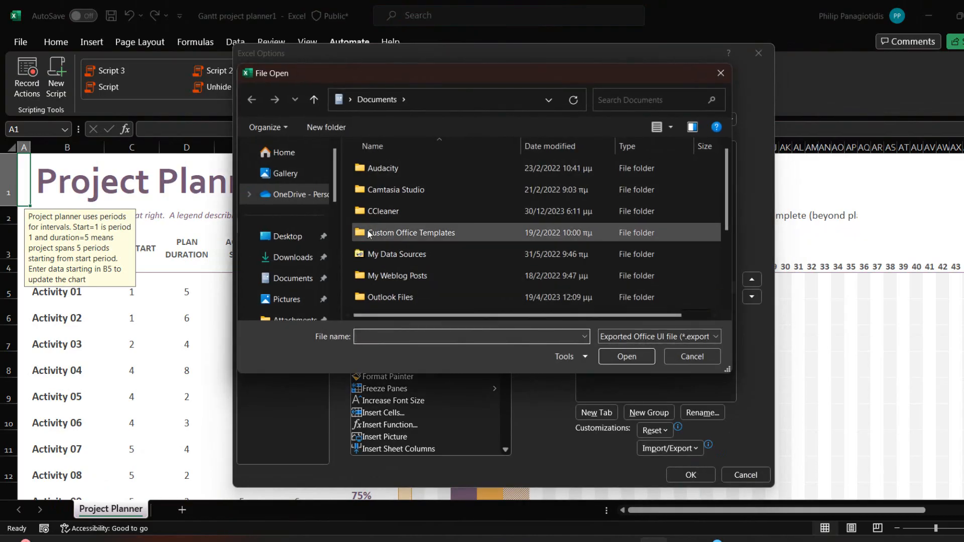
left_click(281, 235)
double_click(400, 229)
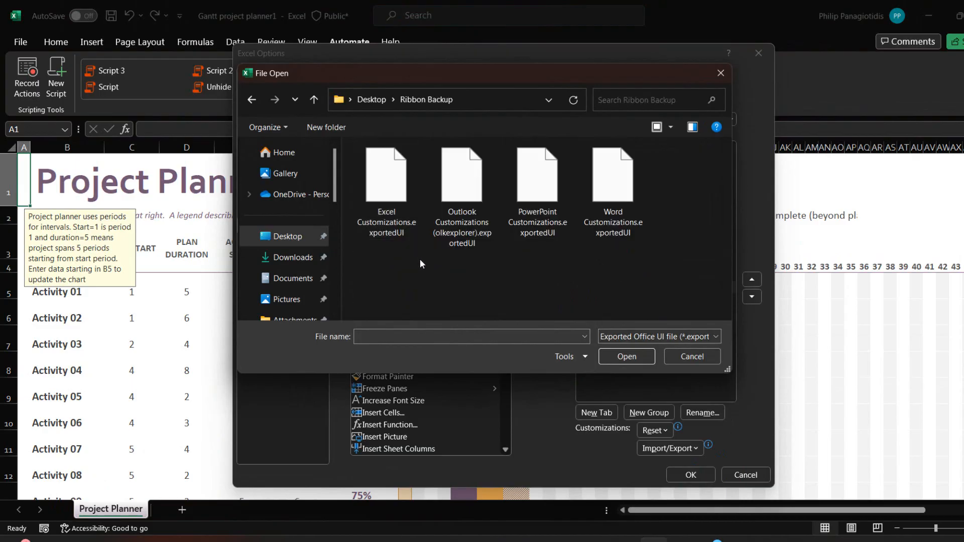
left_click(395, 185)
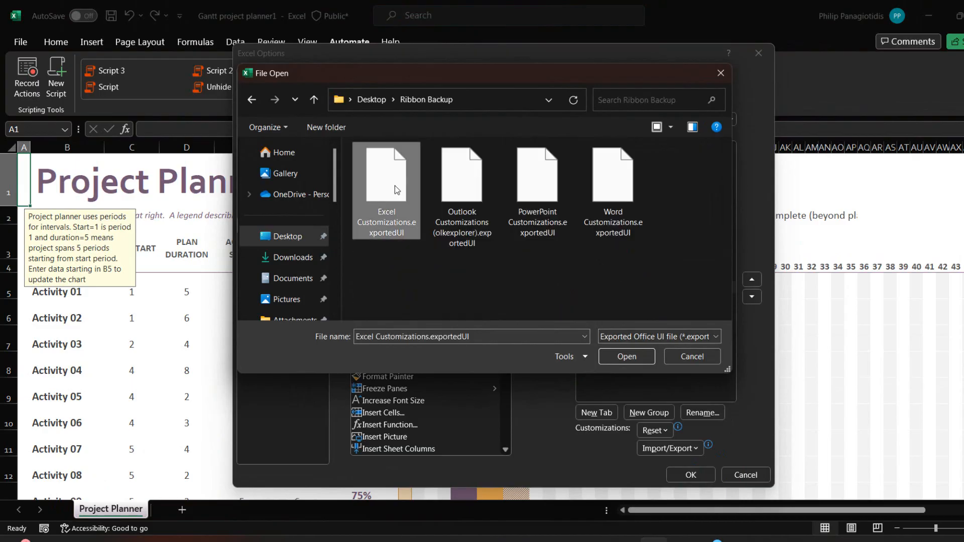